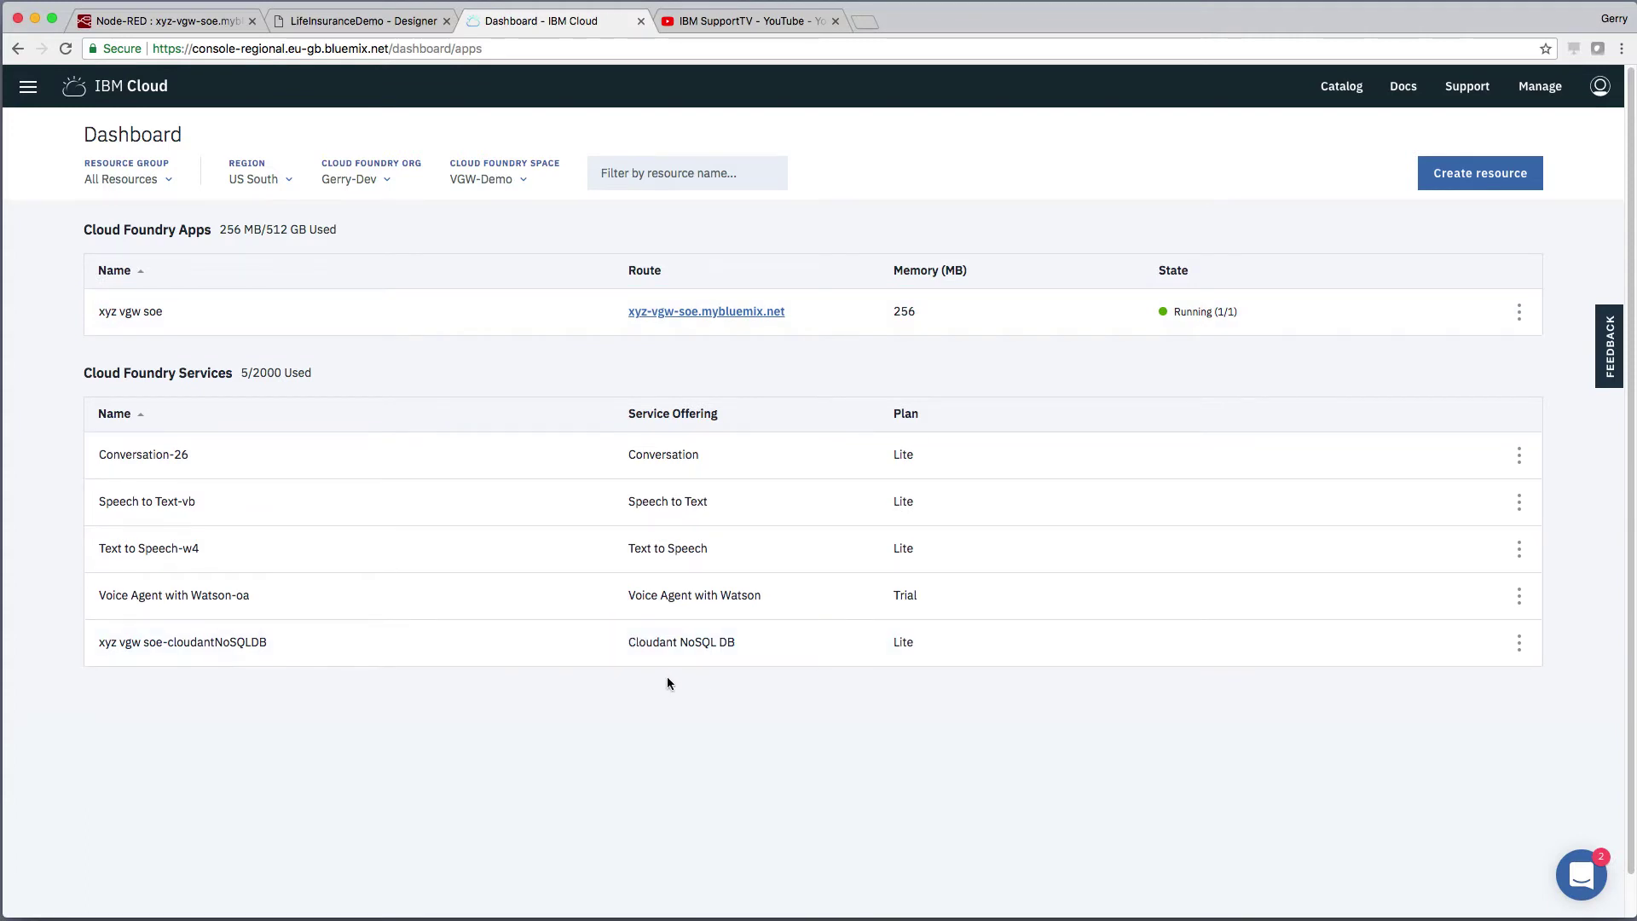
- Open the IBM Voice Gateway playlist on the IBM SupportTV channel and pause Part 1
left_click(755, 23)
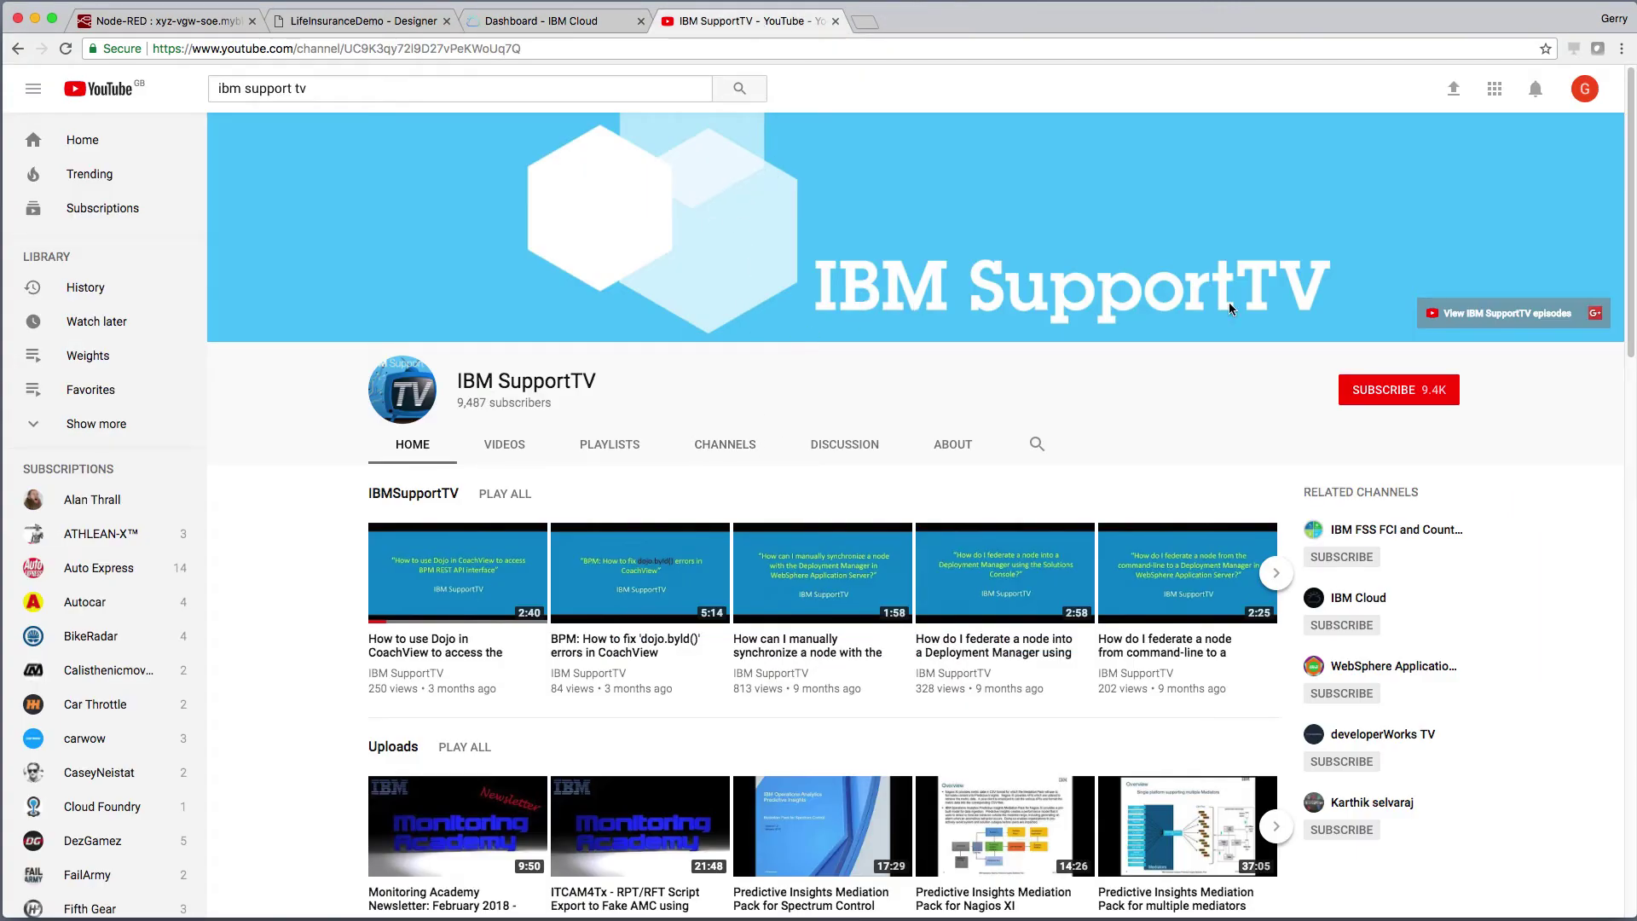
left_click(615, 459)
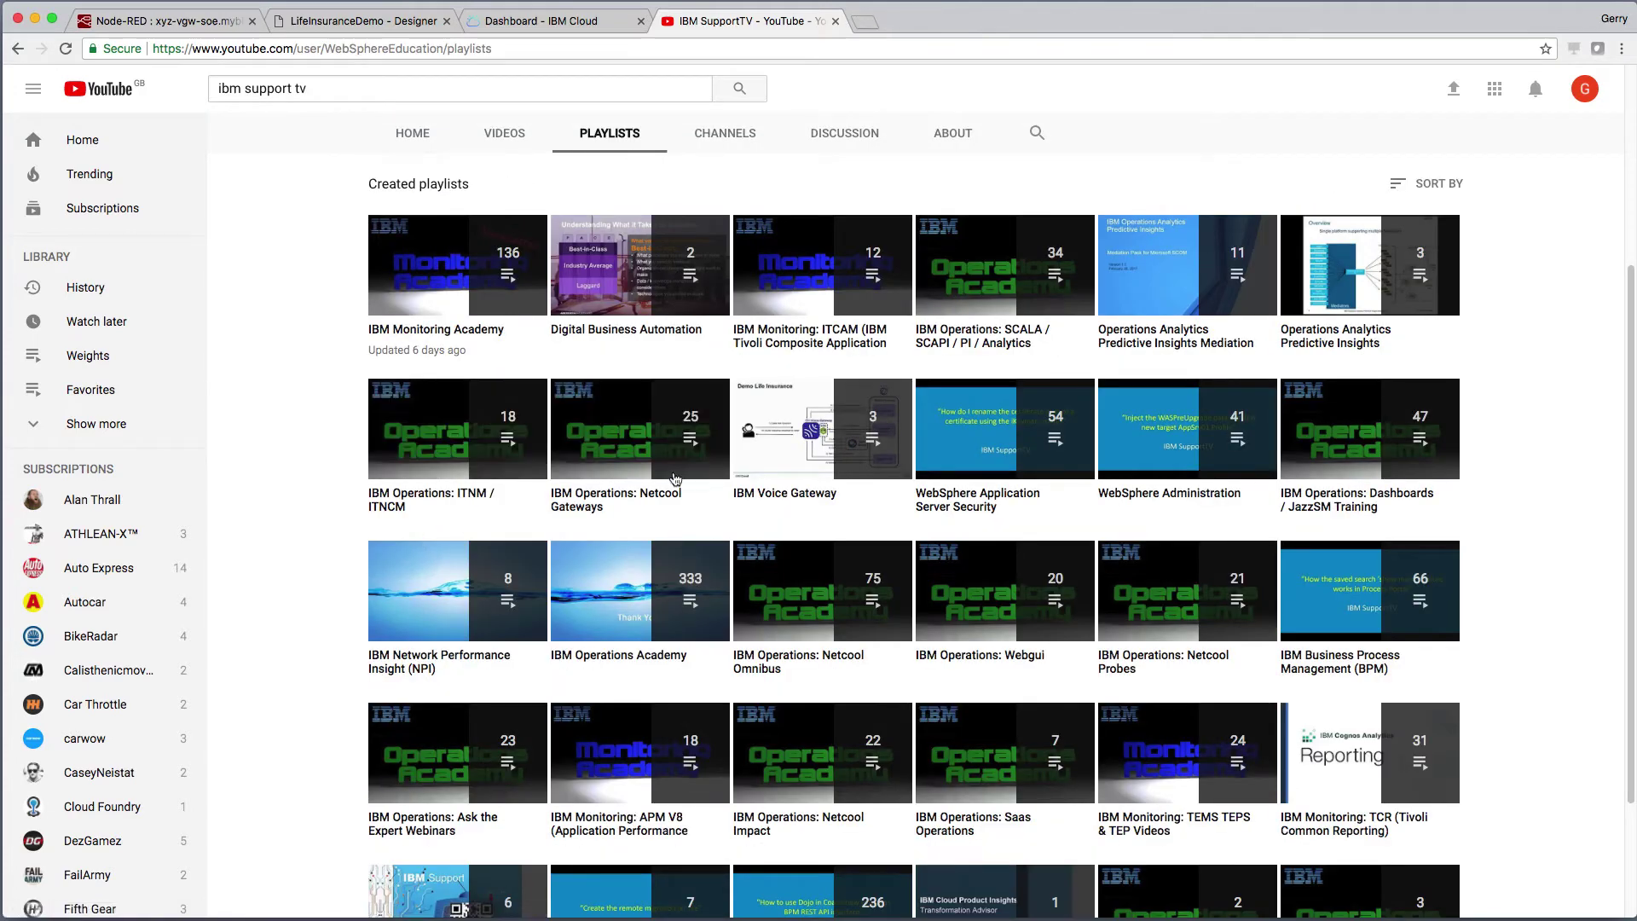
left_click(764, 498)
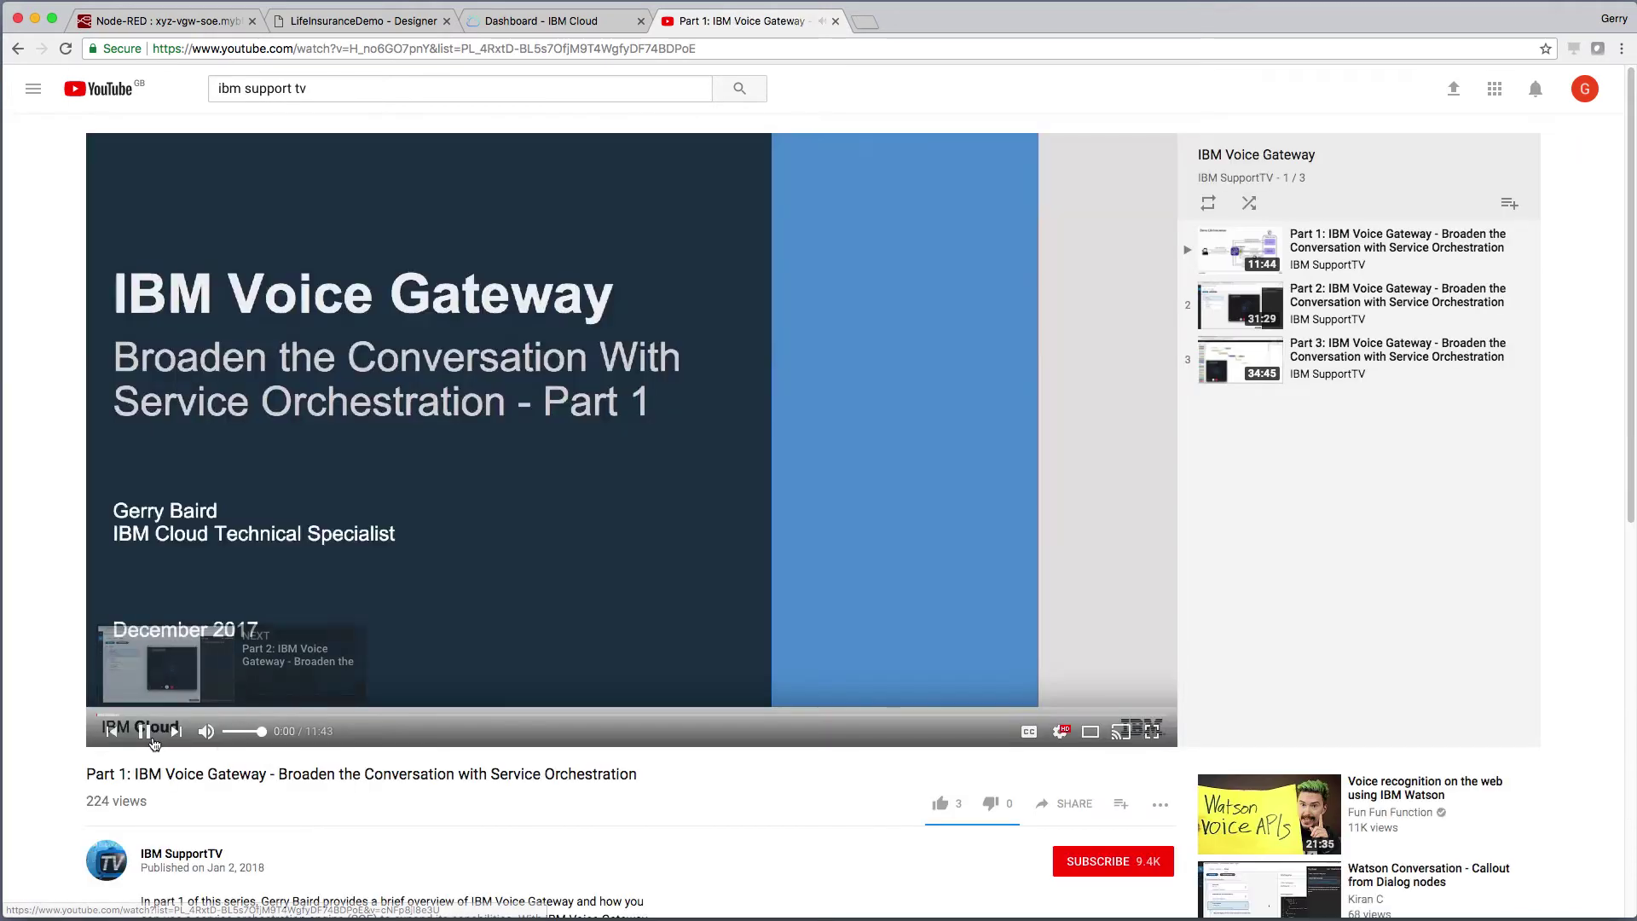
left_click(154, 739)
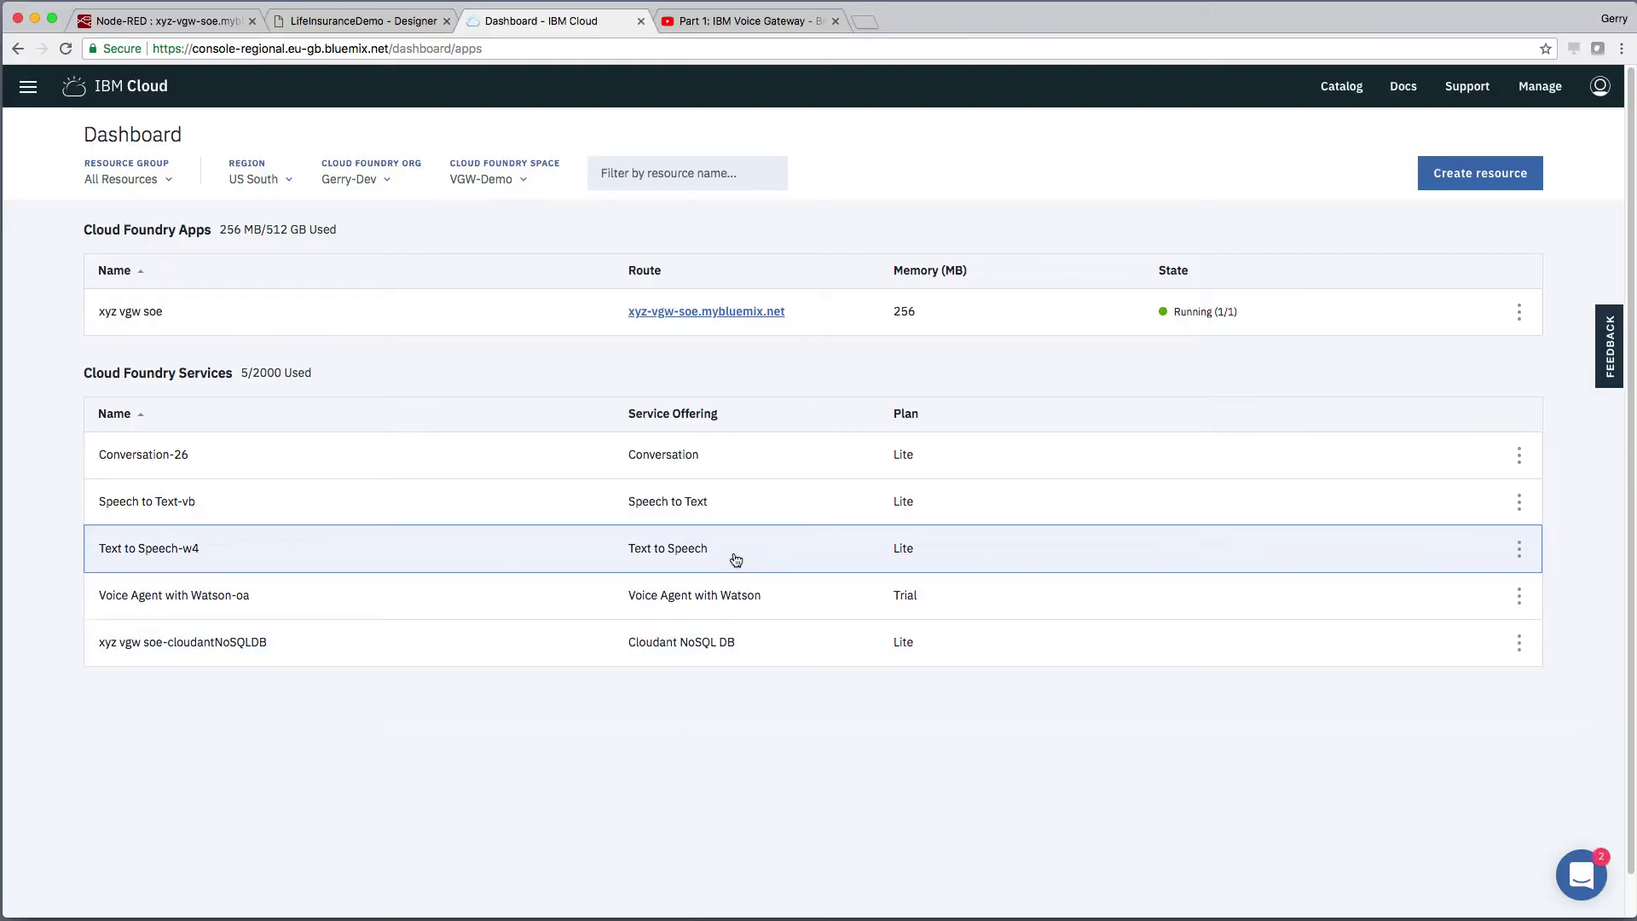
- Launch Conversation-26 and show the Life Insurance Quote DTMF workspace's Dialog tree
left_click(164, 460)
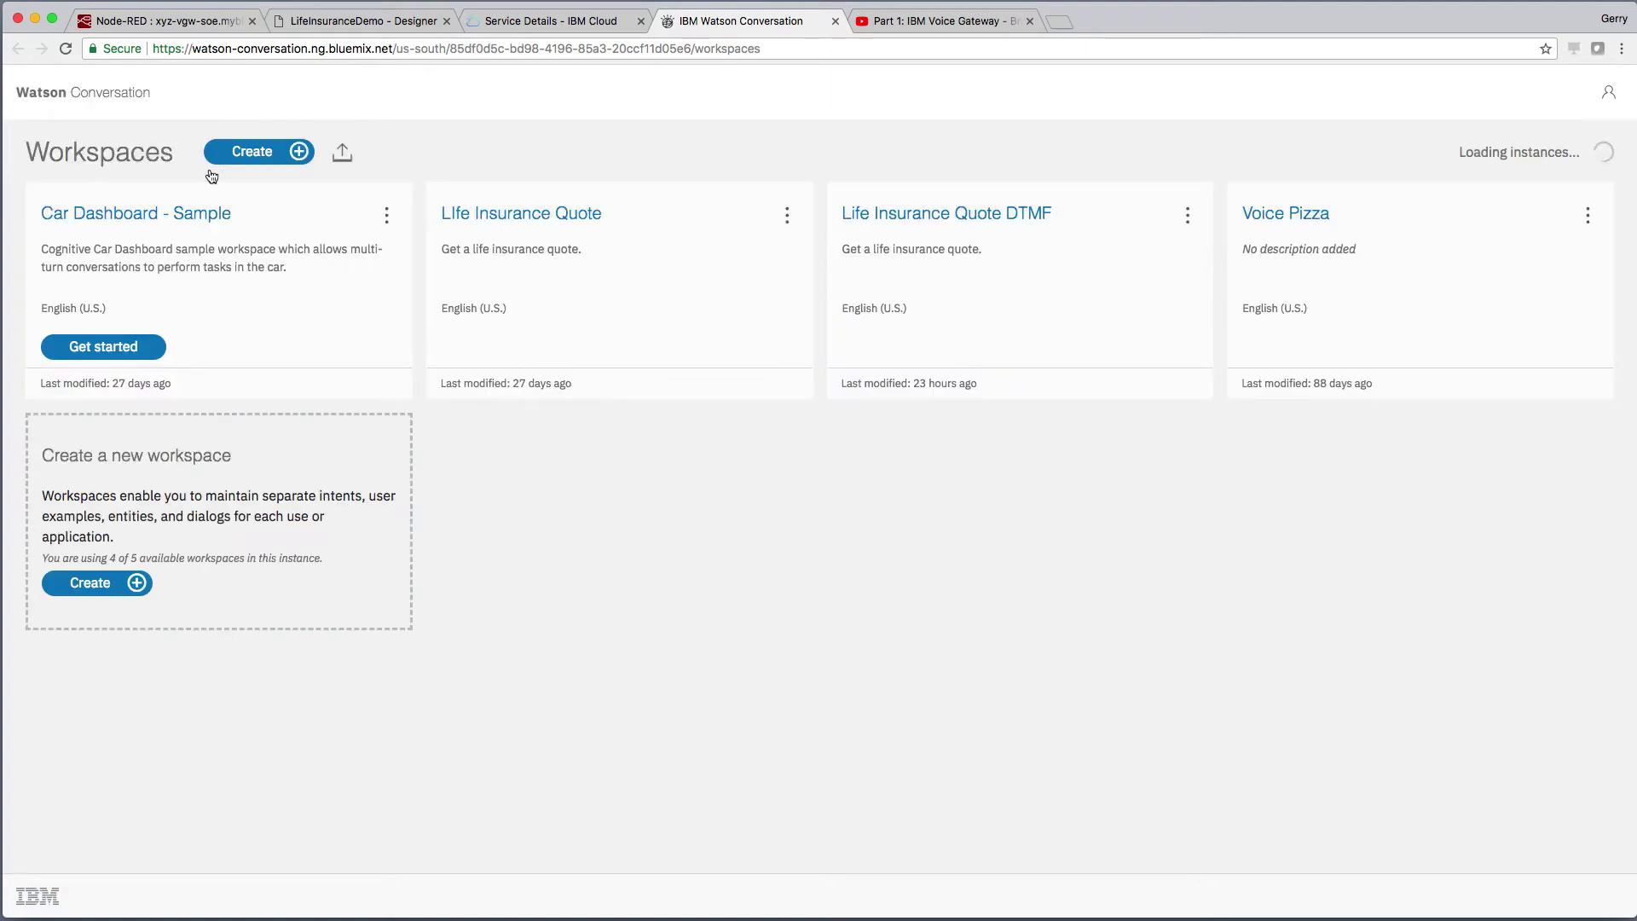
left_click(1085, 275)
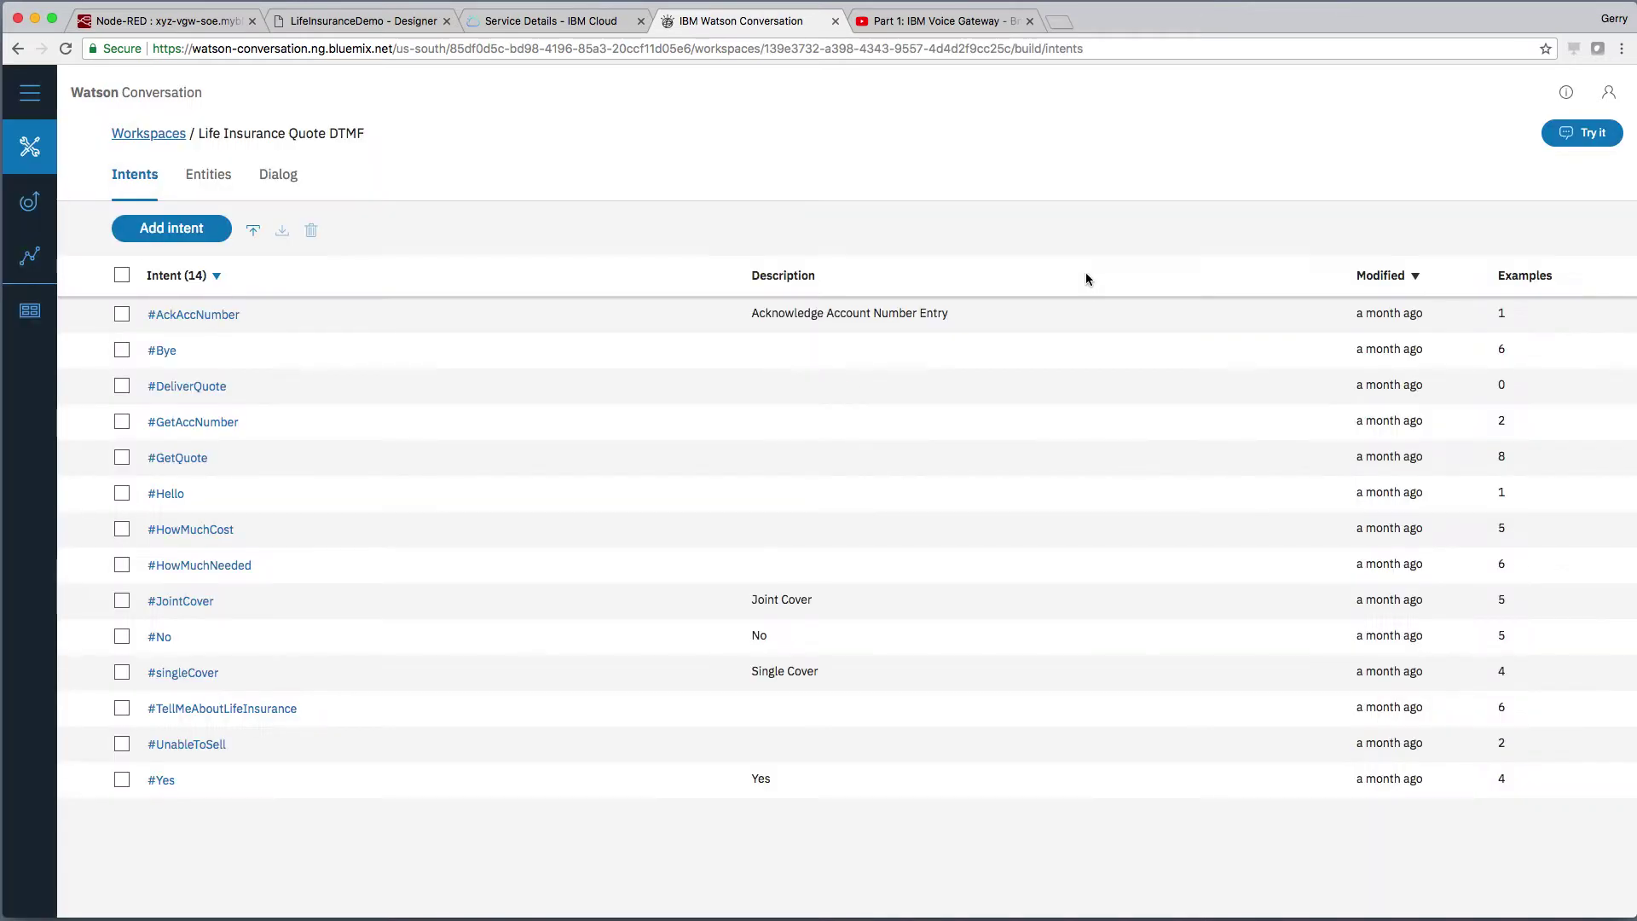
left_click(285, 175)
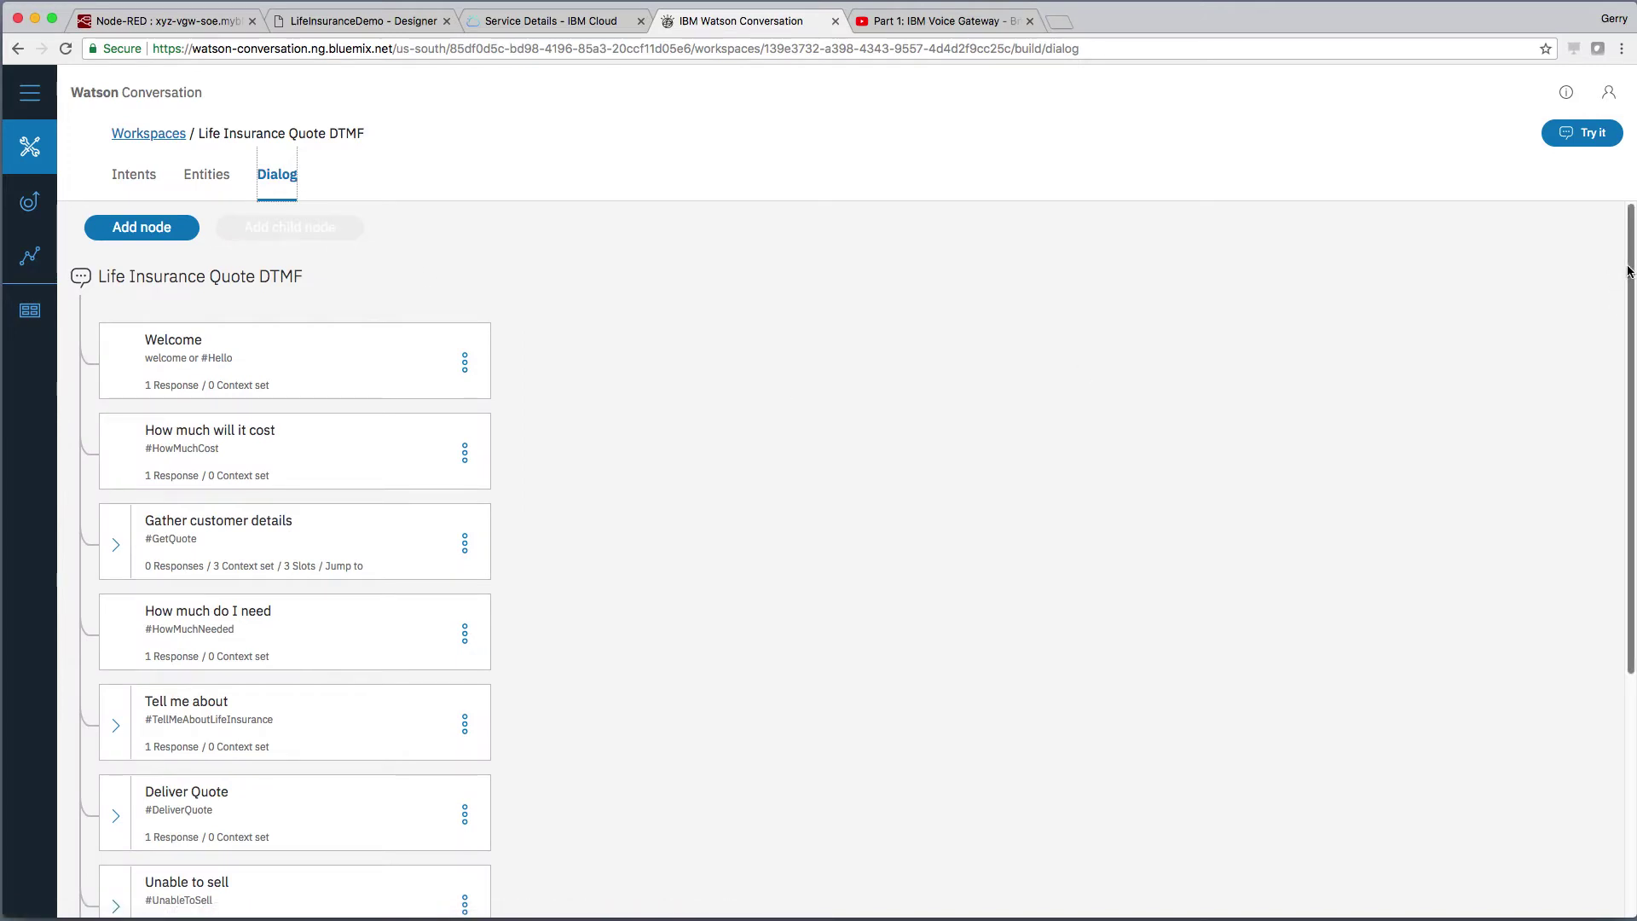
- Open the Deliver Quote node and highlight the {quote} variable in its response
left_click_drag(1628, 271, 1584, 358)
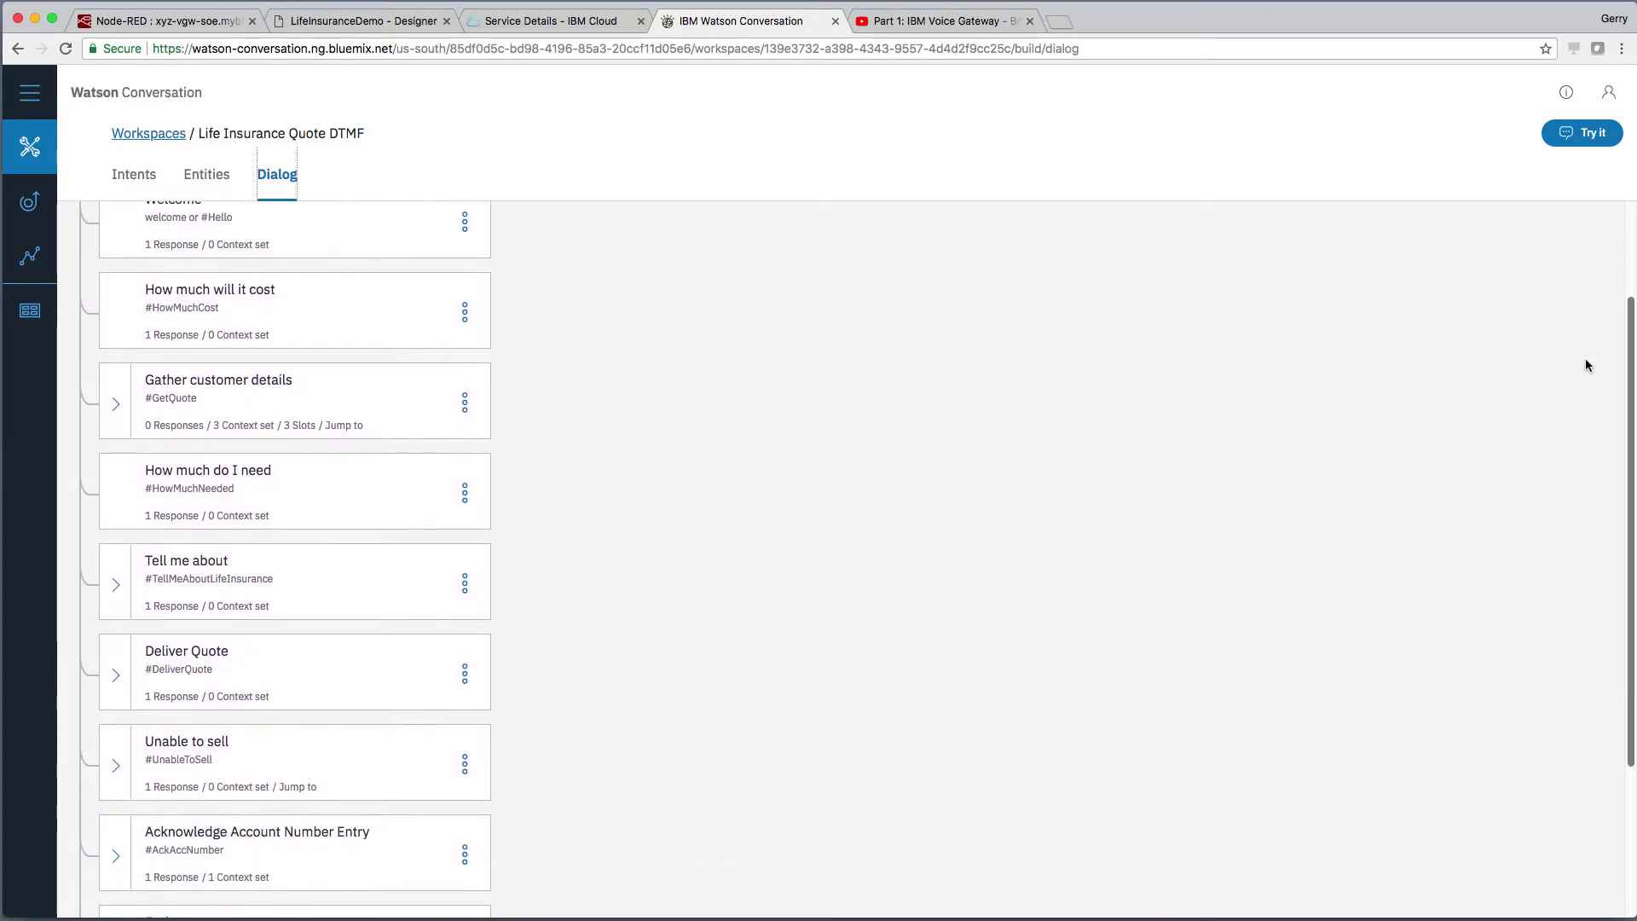
left_click(309, 669)
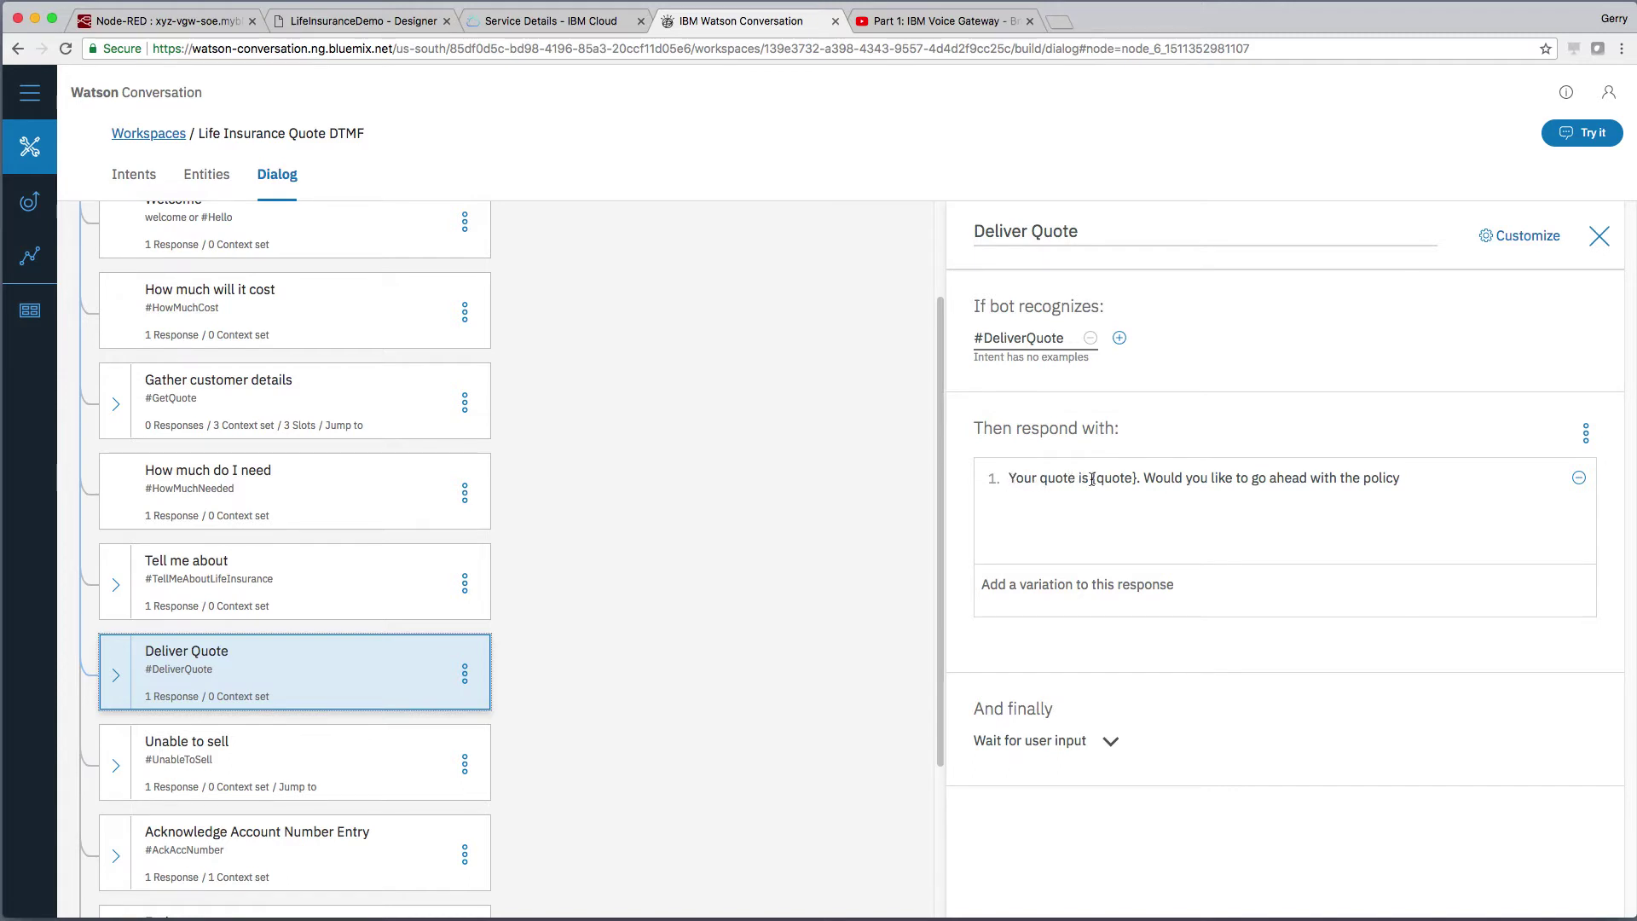
left_click_drag(1092, 479, 1132, 479)
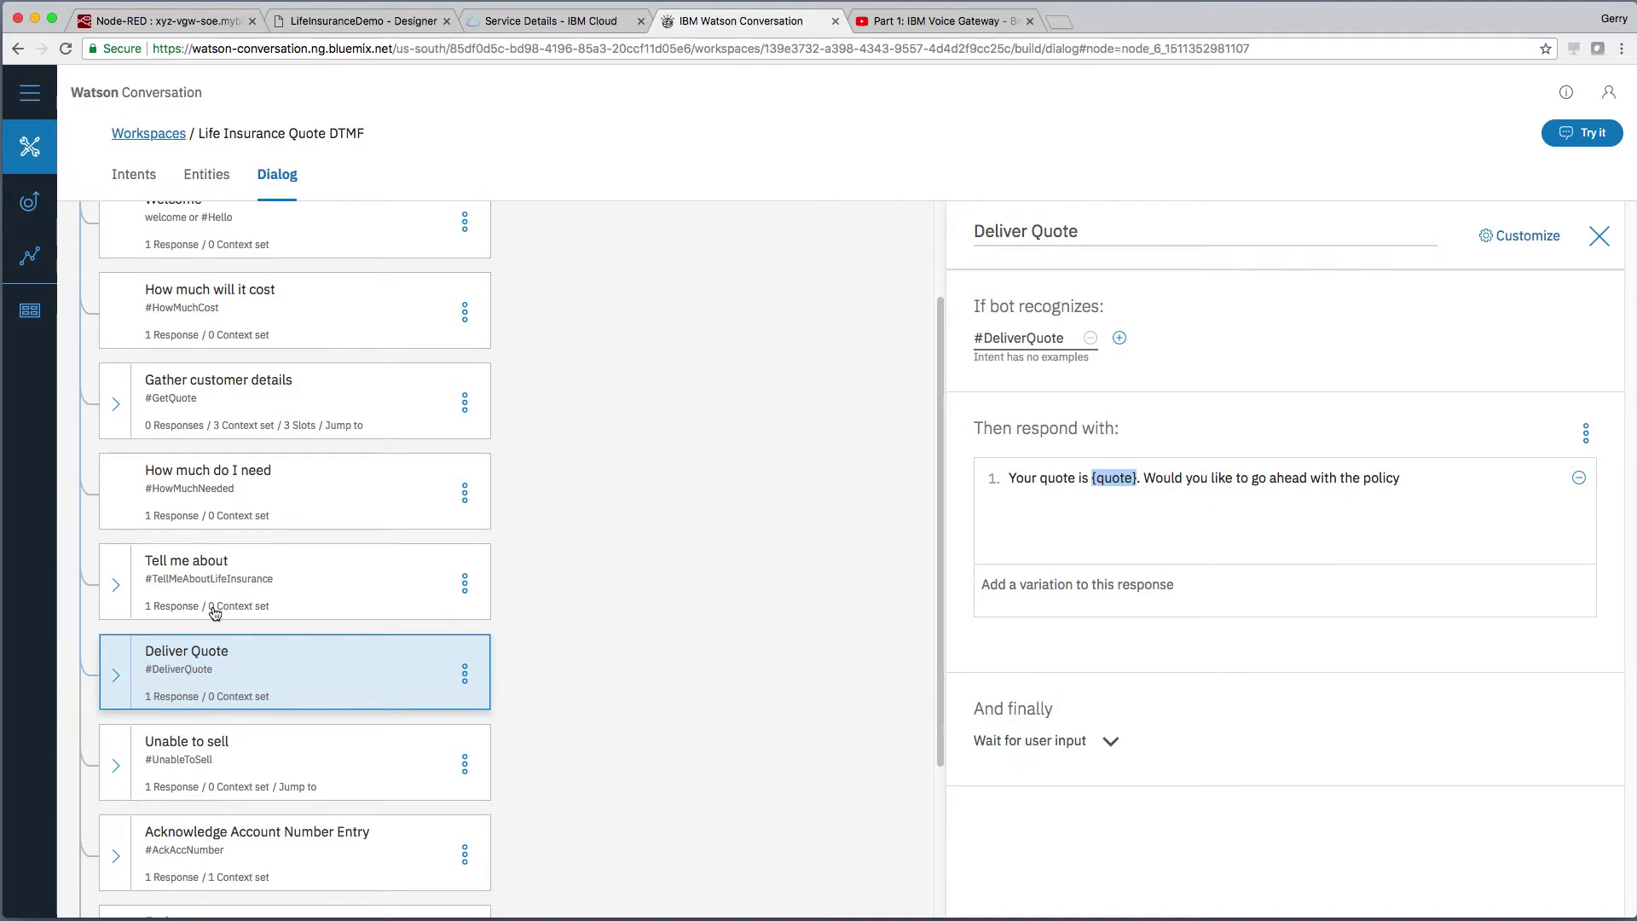
scroll(395, 578, "down", 5)
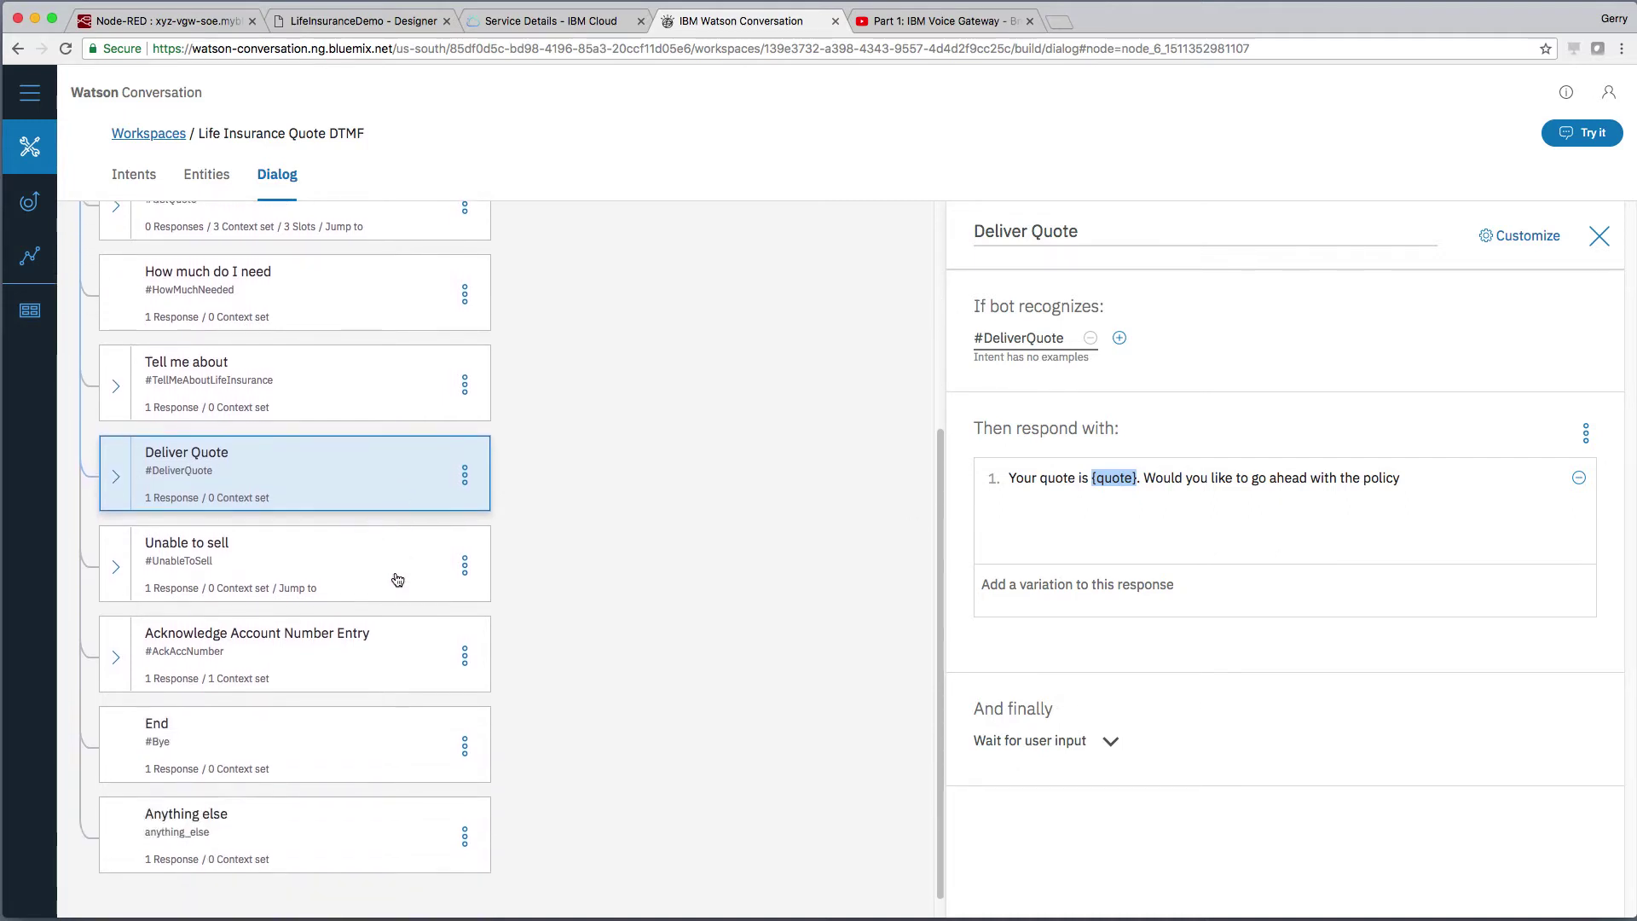
- Expand Deliver Quote, Will Proceed and Existing Customer, then open the Get Account Number node
left_click(116, 453)
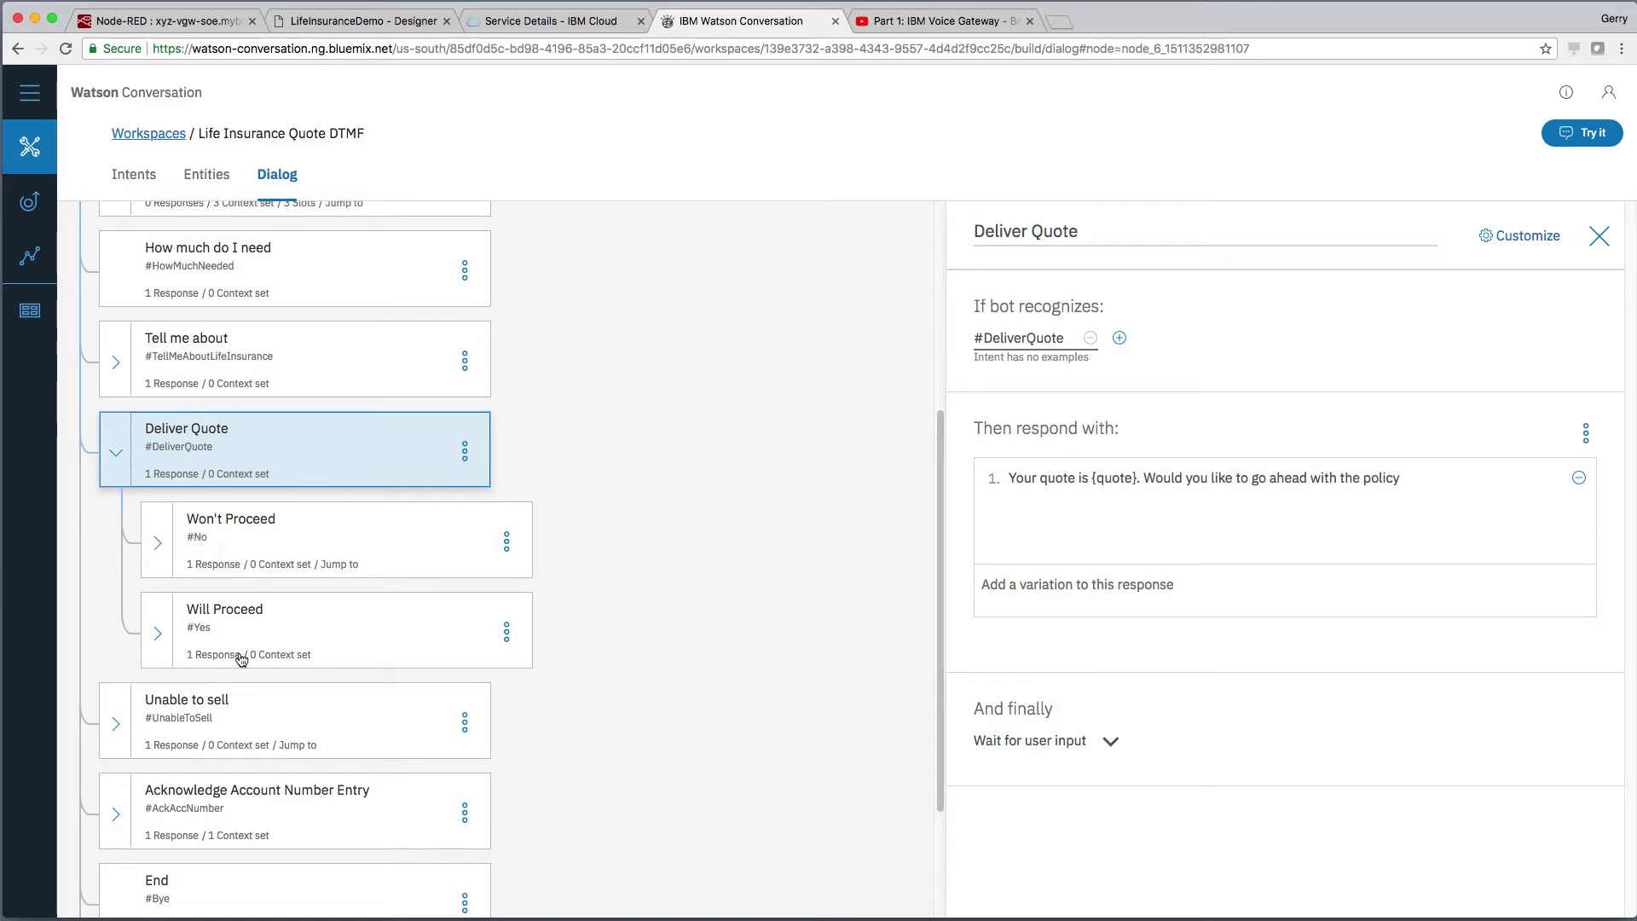
left_click(157, 634)
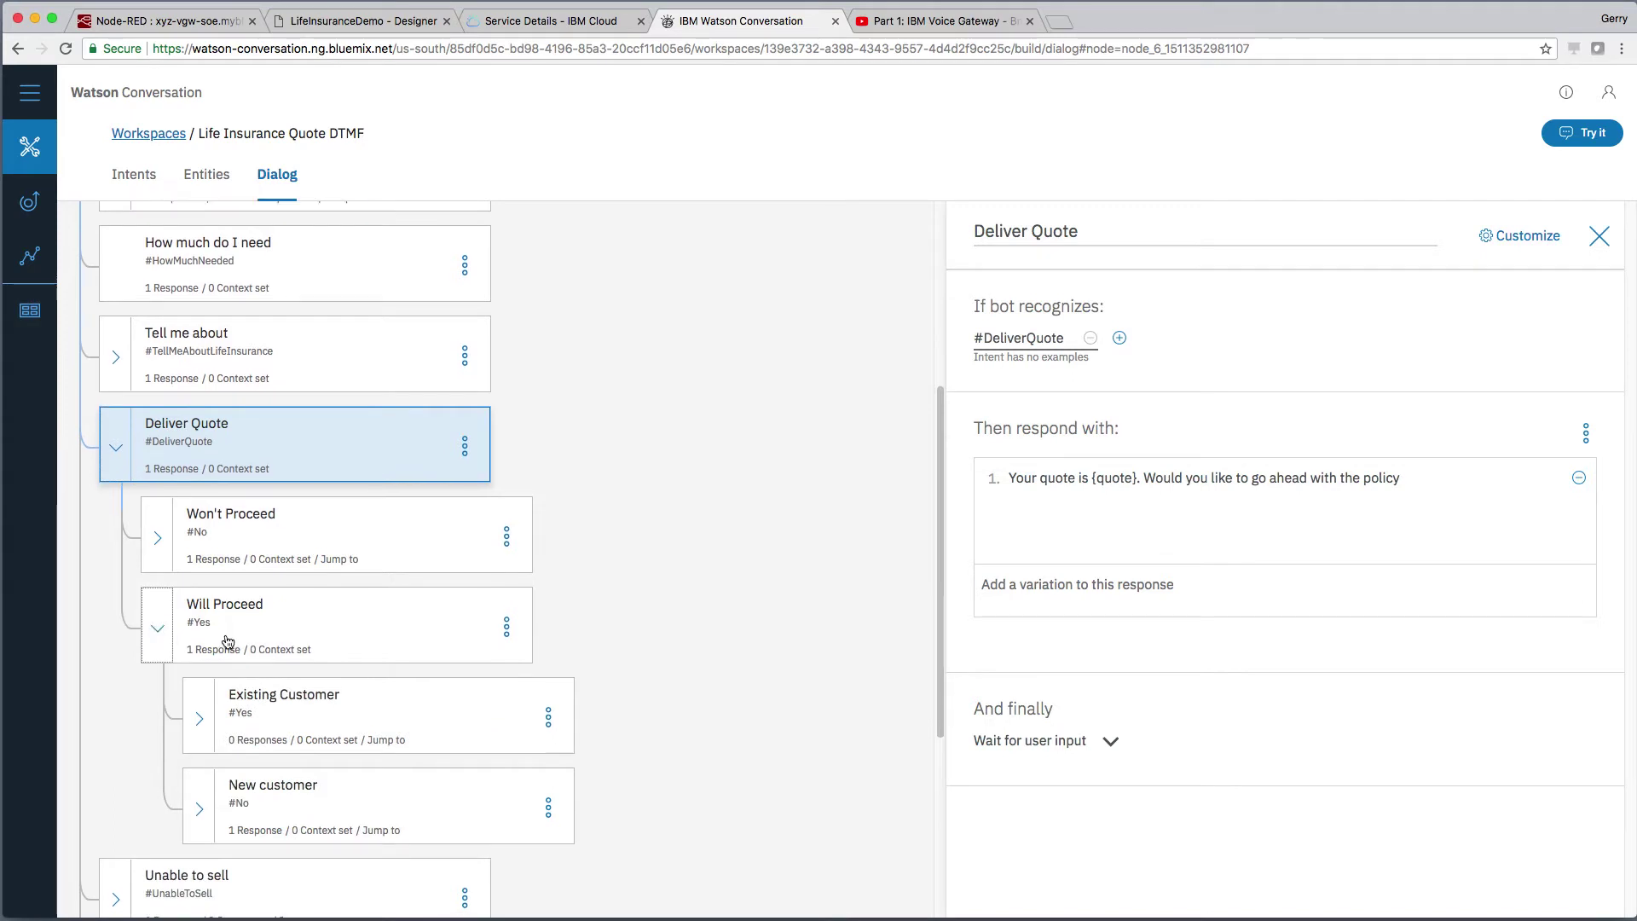
scroll(228, 642, "down", 2)
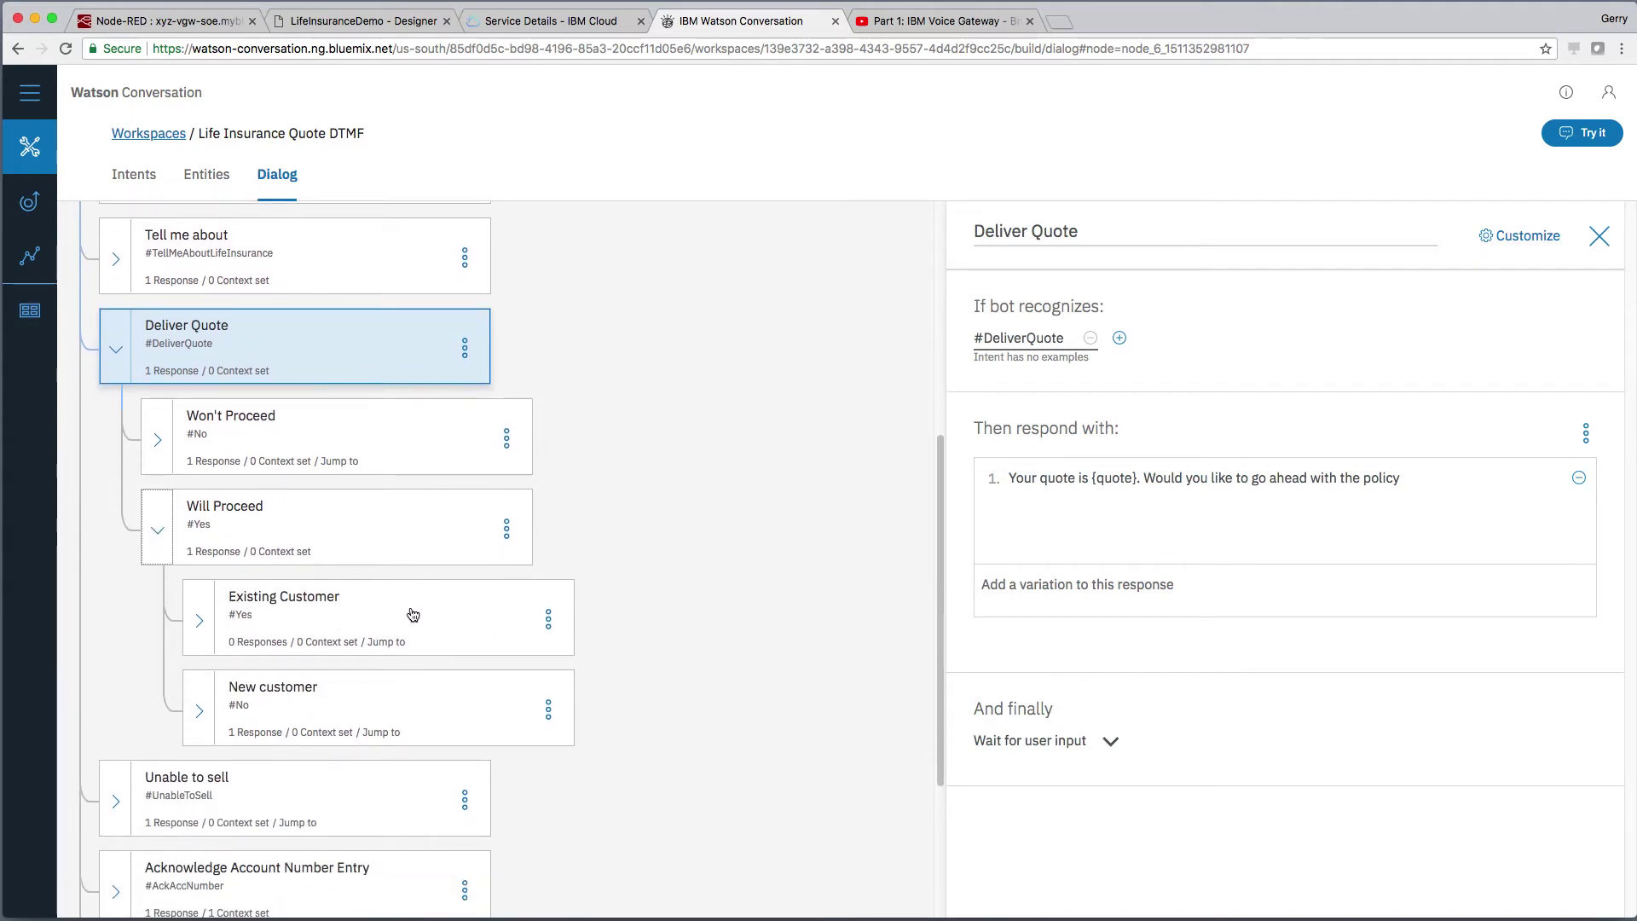
left_click(200, 632)
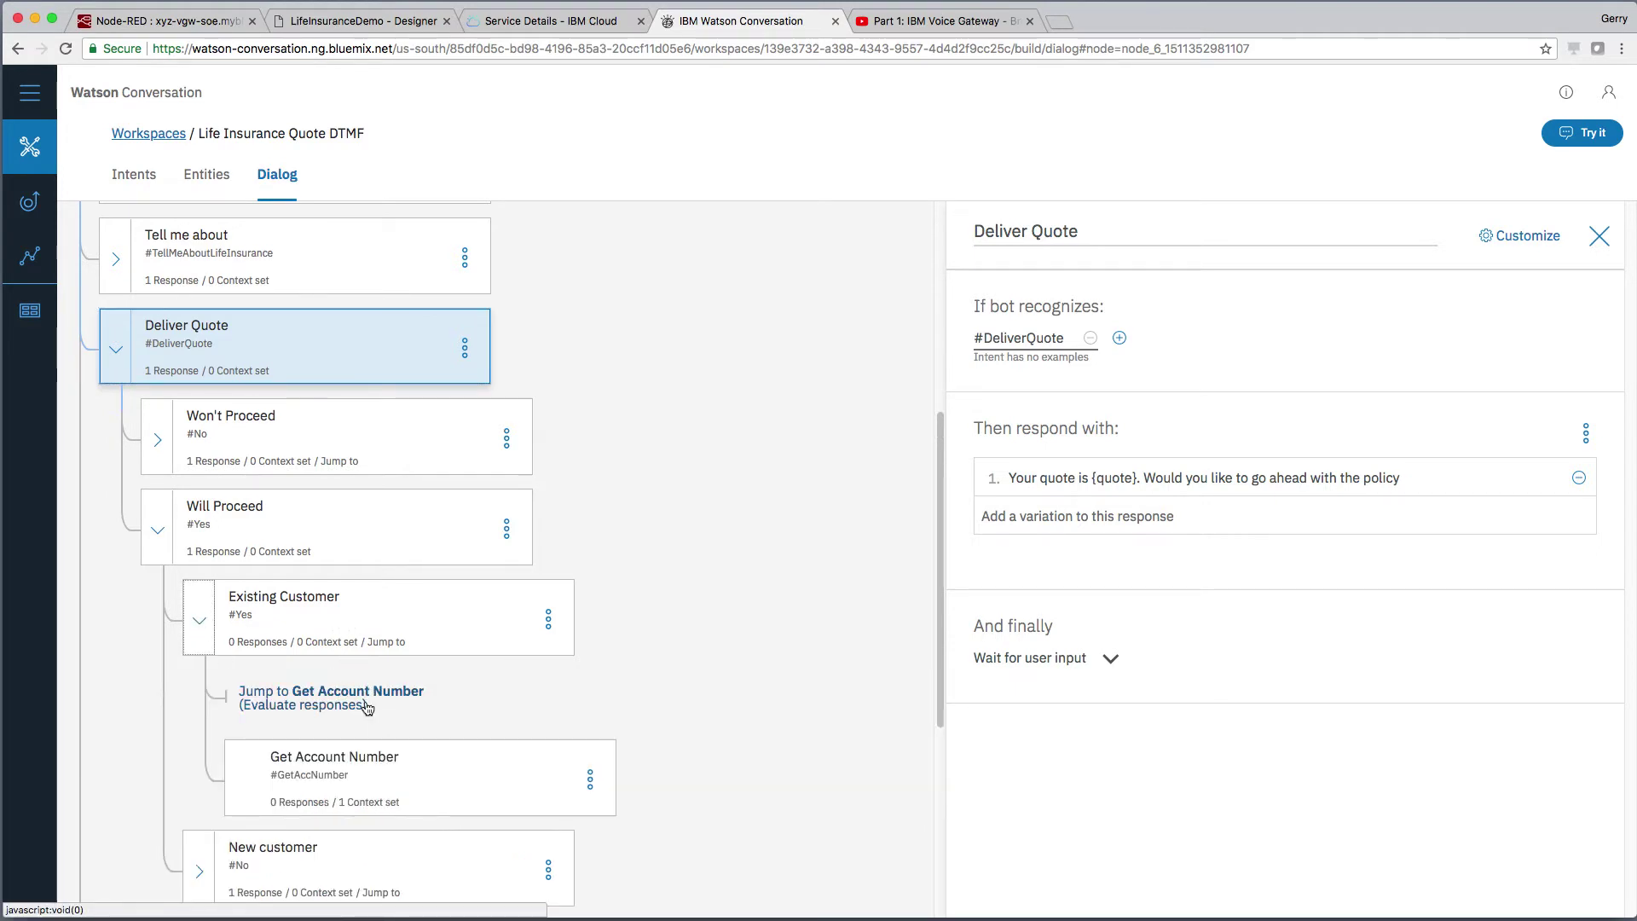
left_click(422, 781)
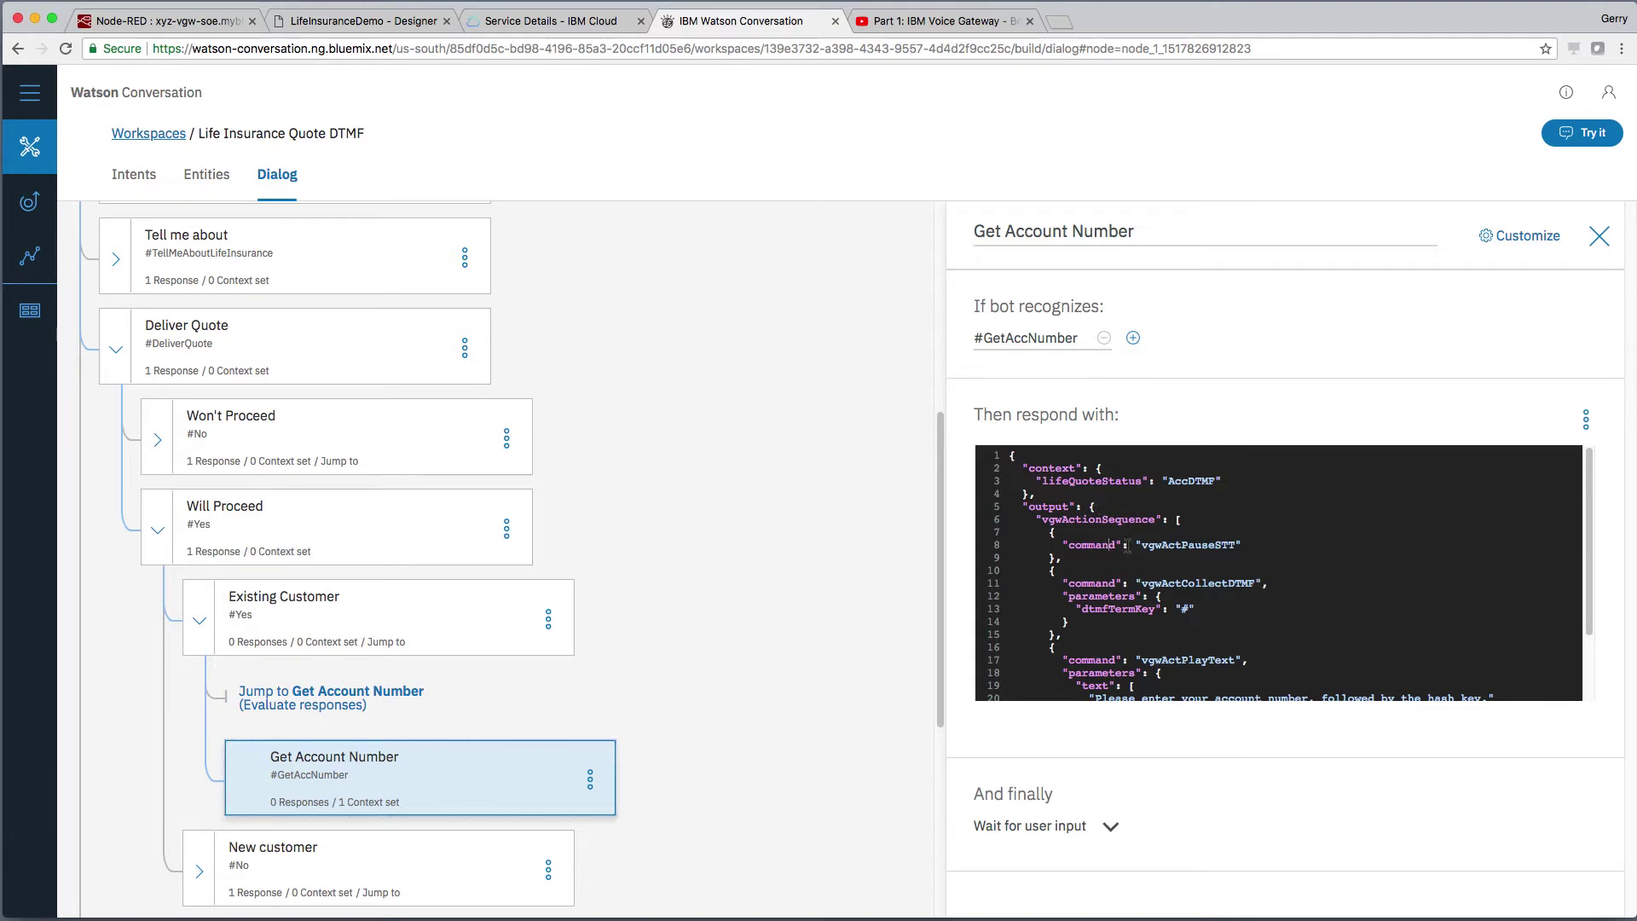
- Highlight the vgwActPauseSTT, vgwActCollectDTMF and vgwActPlayText commands in Get Account Number's JSON
left_click_drag(1107, 545, 1257, 546)
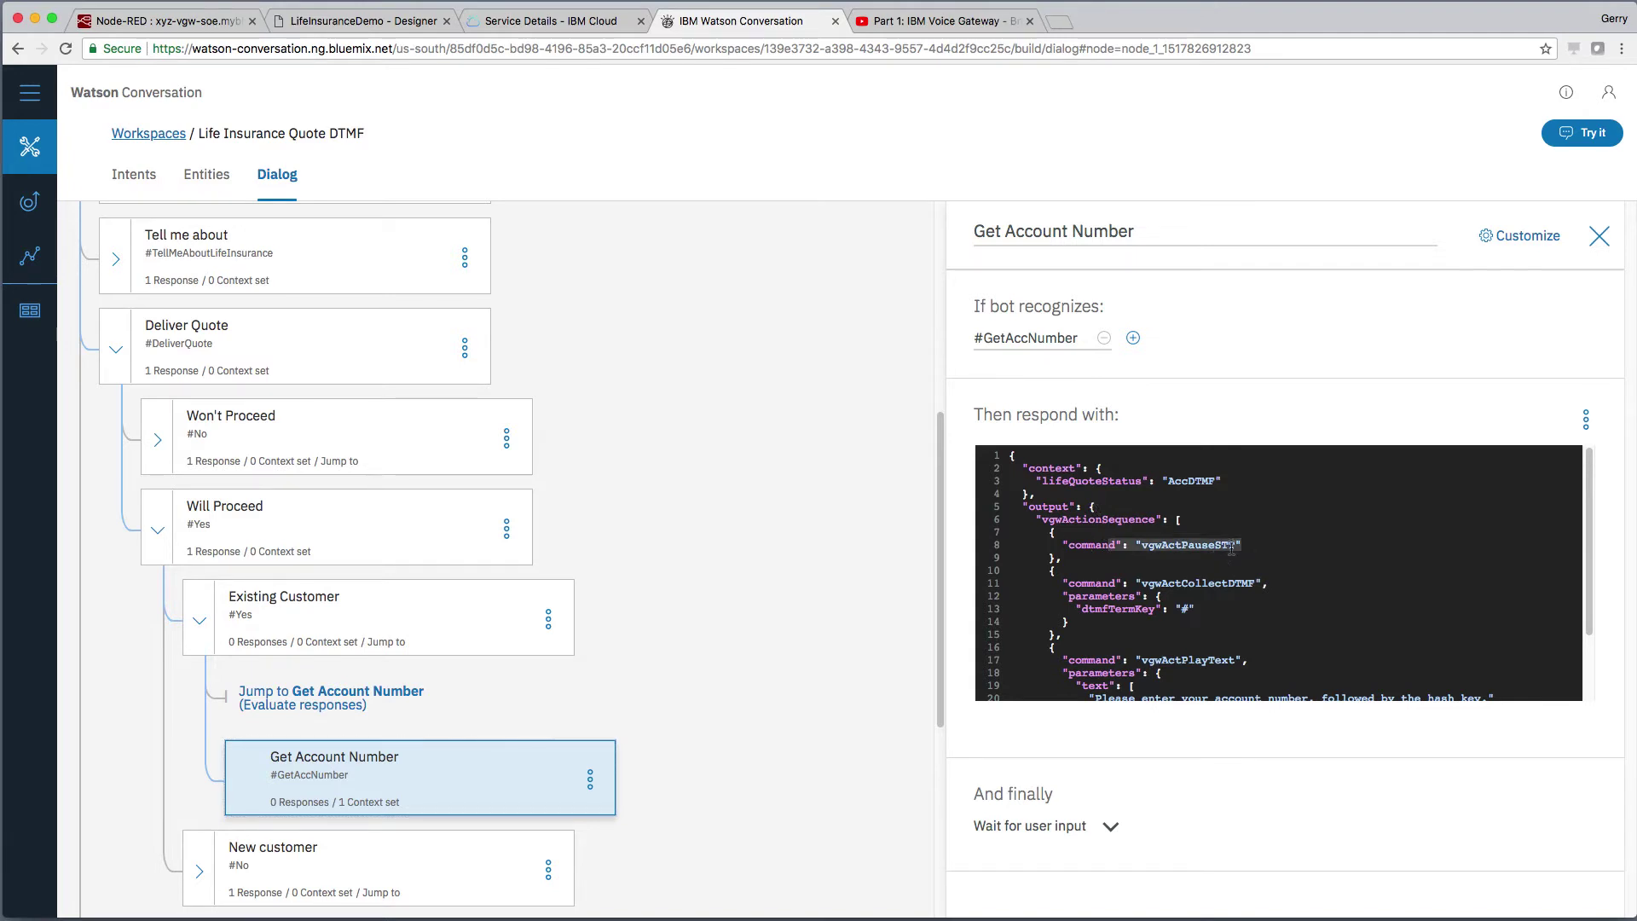
left_click_drag(1134, 583, 1265, 583)
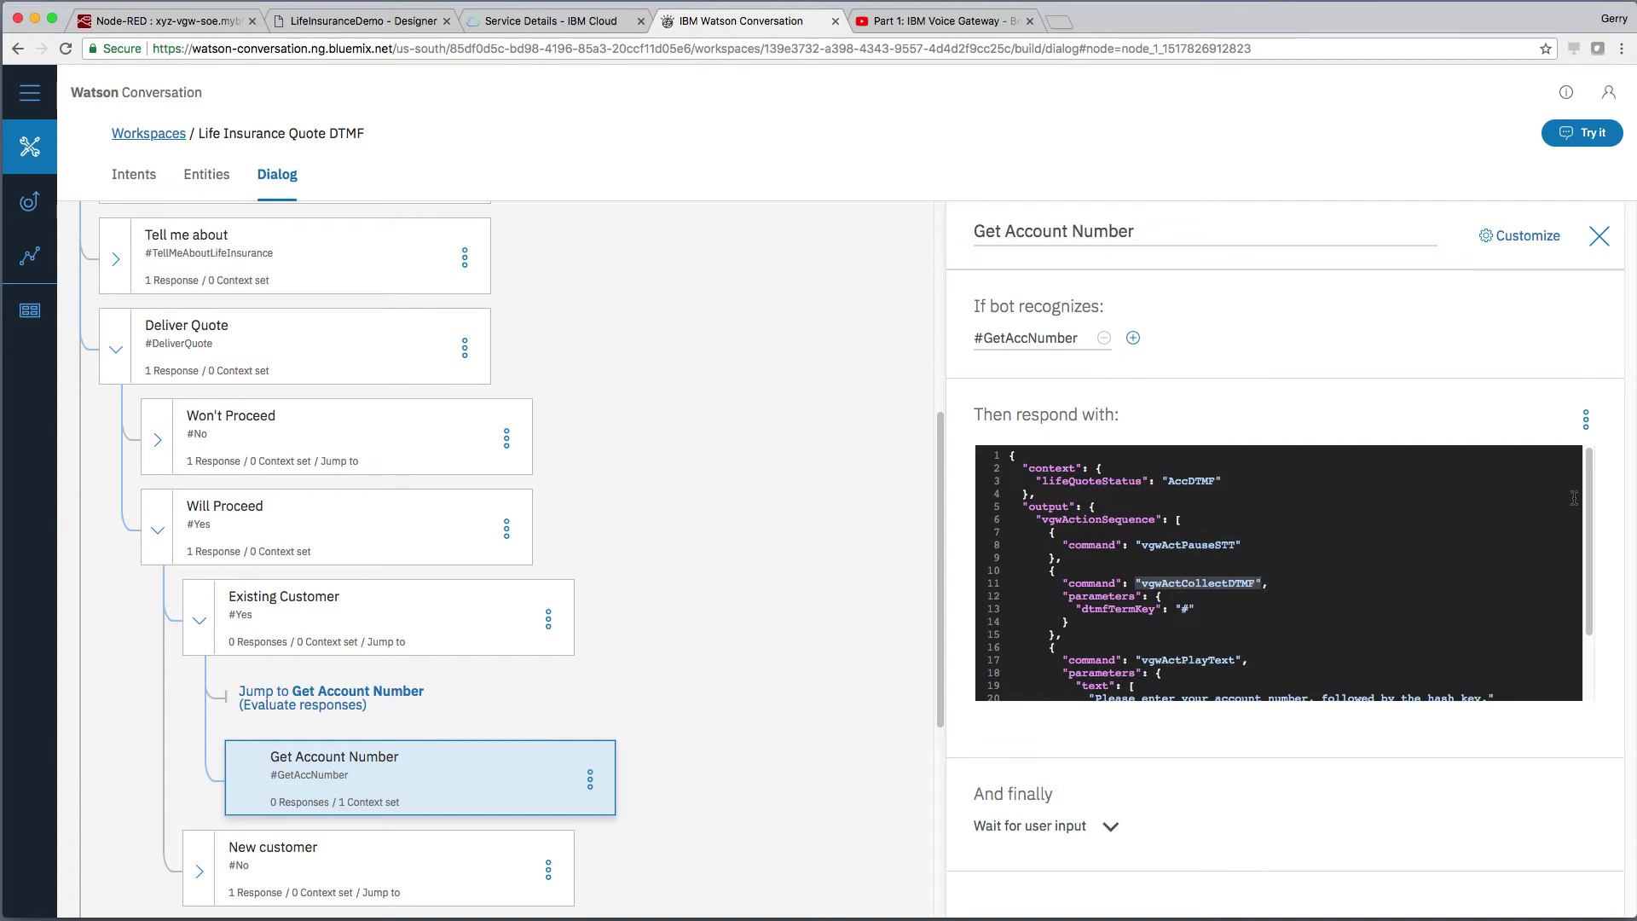
scroll(1586, 501, "down", 2)
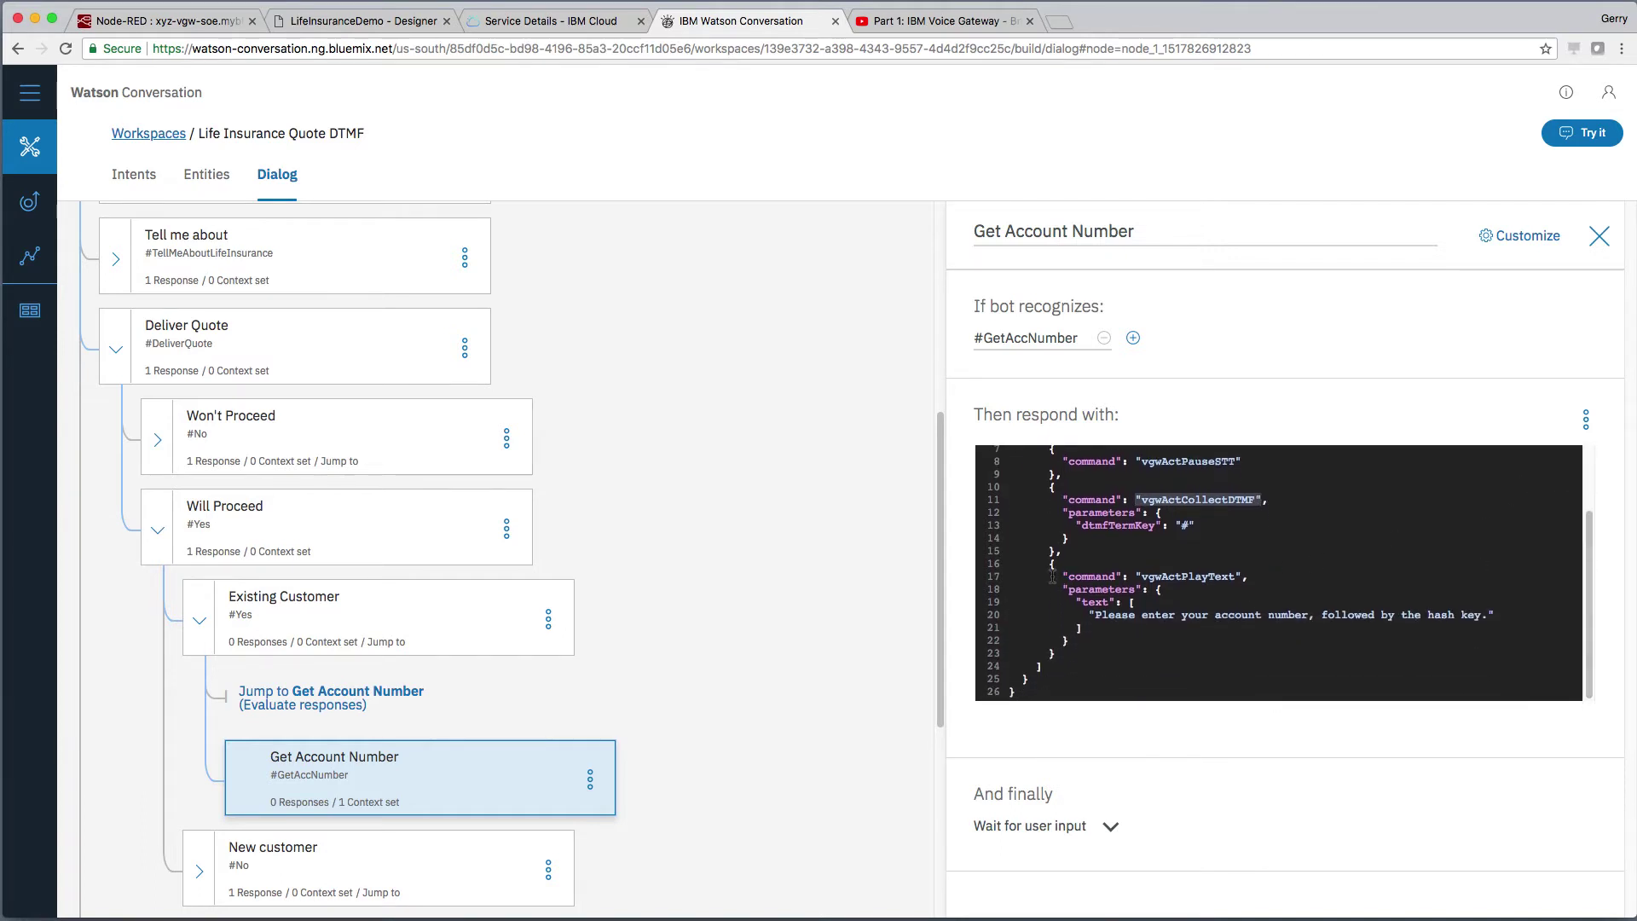
left_click_drag(1189, 573, 1225, 577)
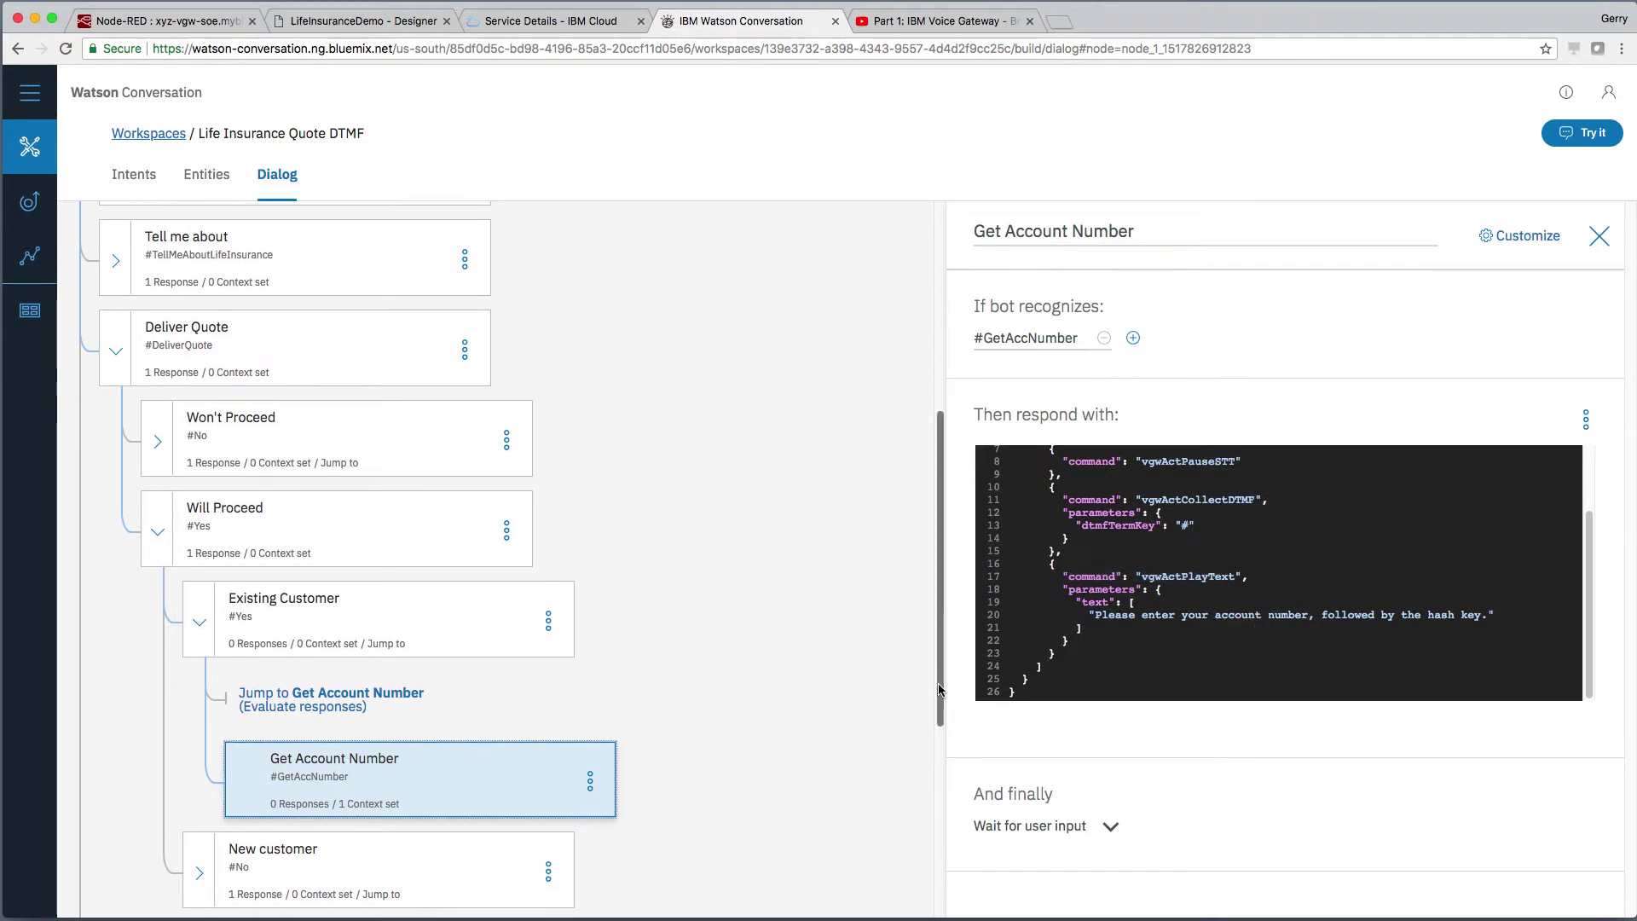
- Open the Acknowledge Account Number Entry node and highlight its vgwActUnPauseSTT command
left_click_drag(937, 692, 925, 839)
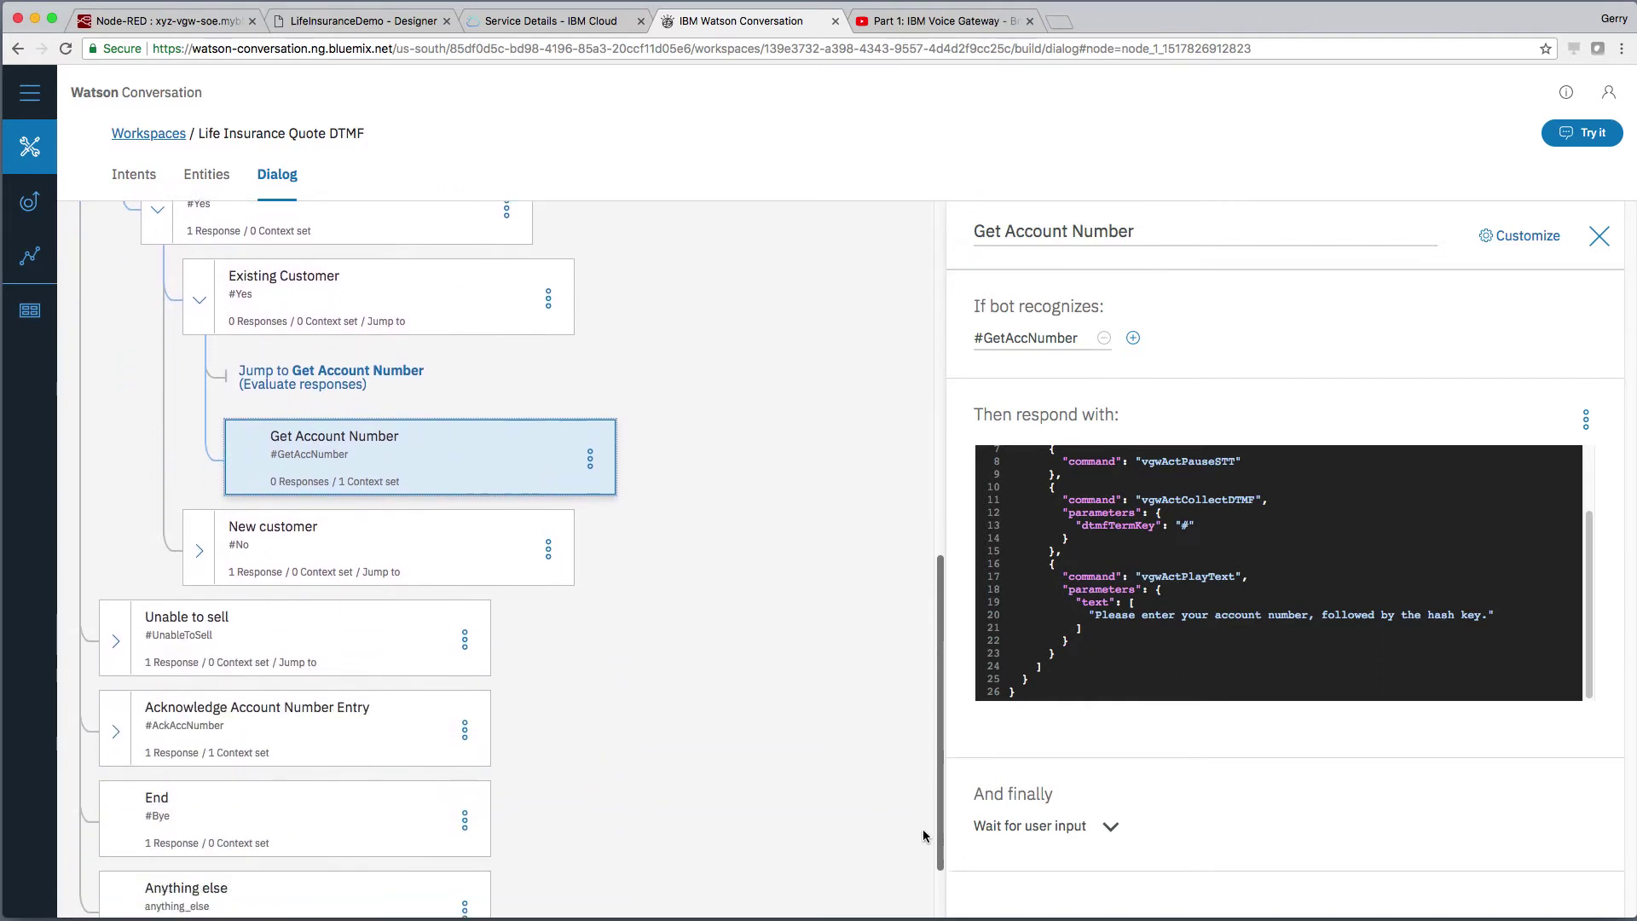
left_click(213, 727)
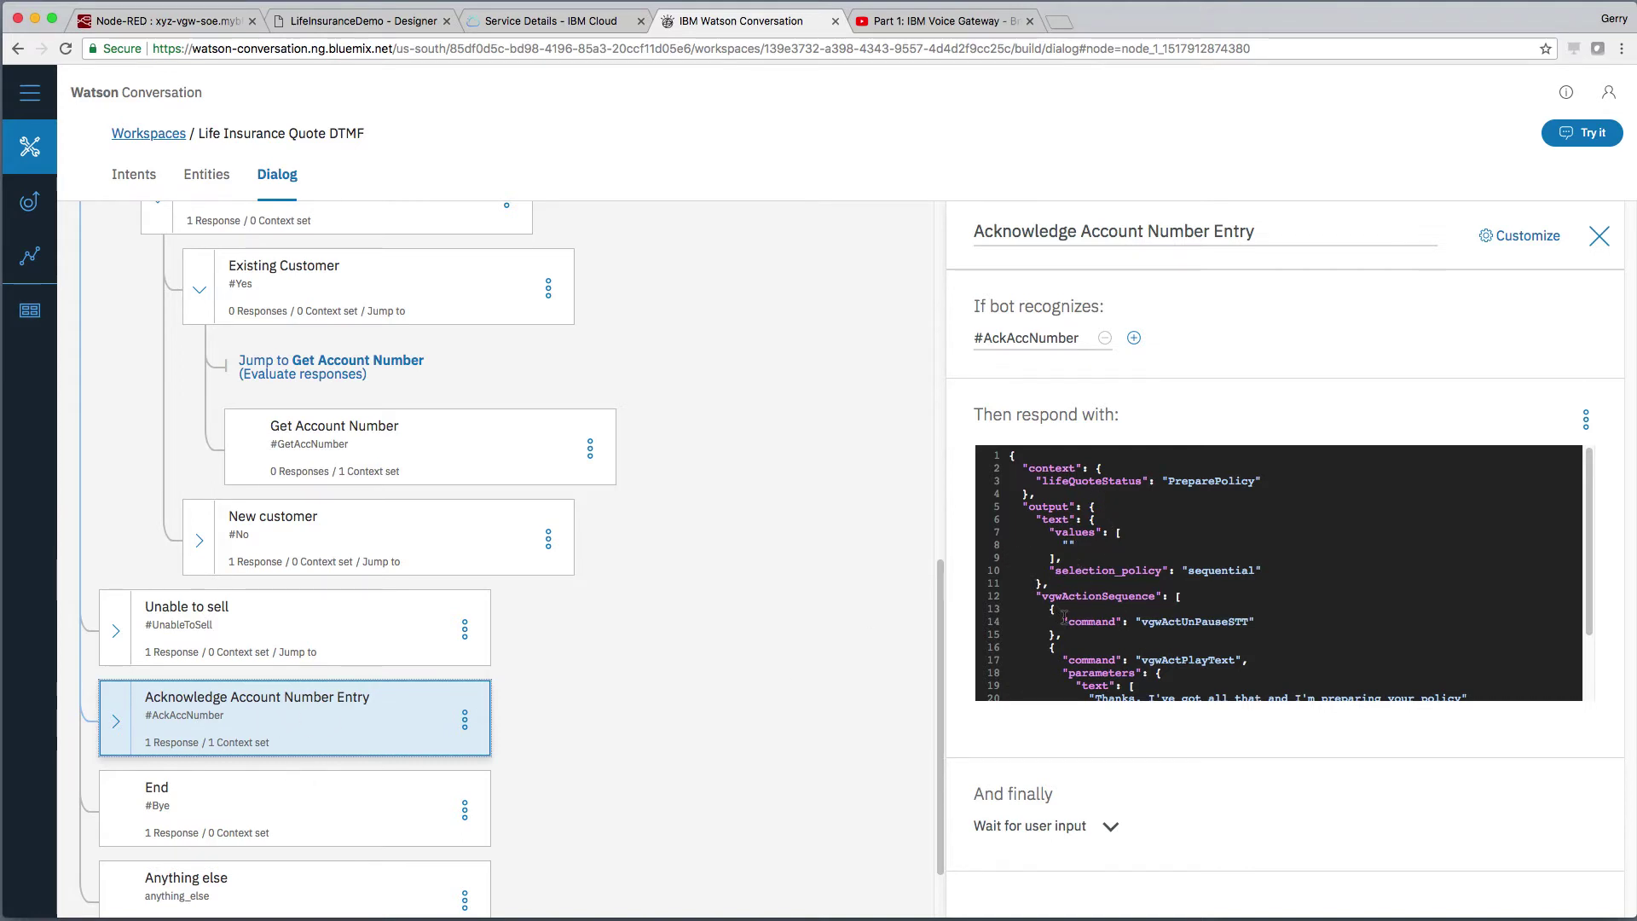
left_click_drag(1058, 612, 1278, 628)
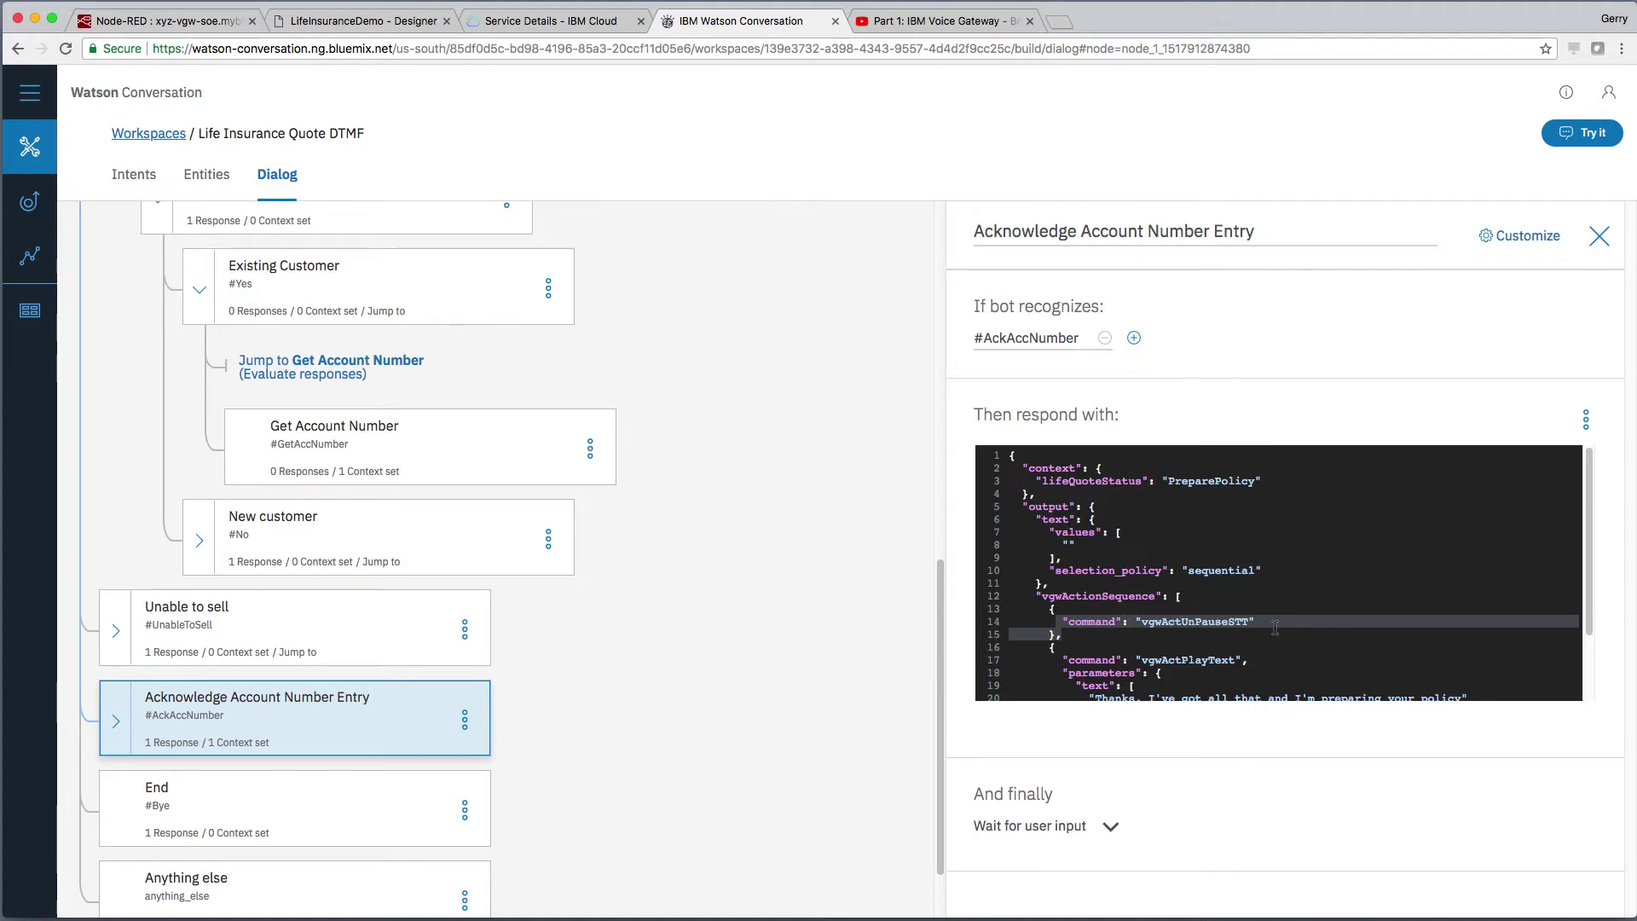
scroll(1269, 629, "down", 3)
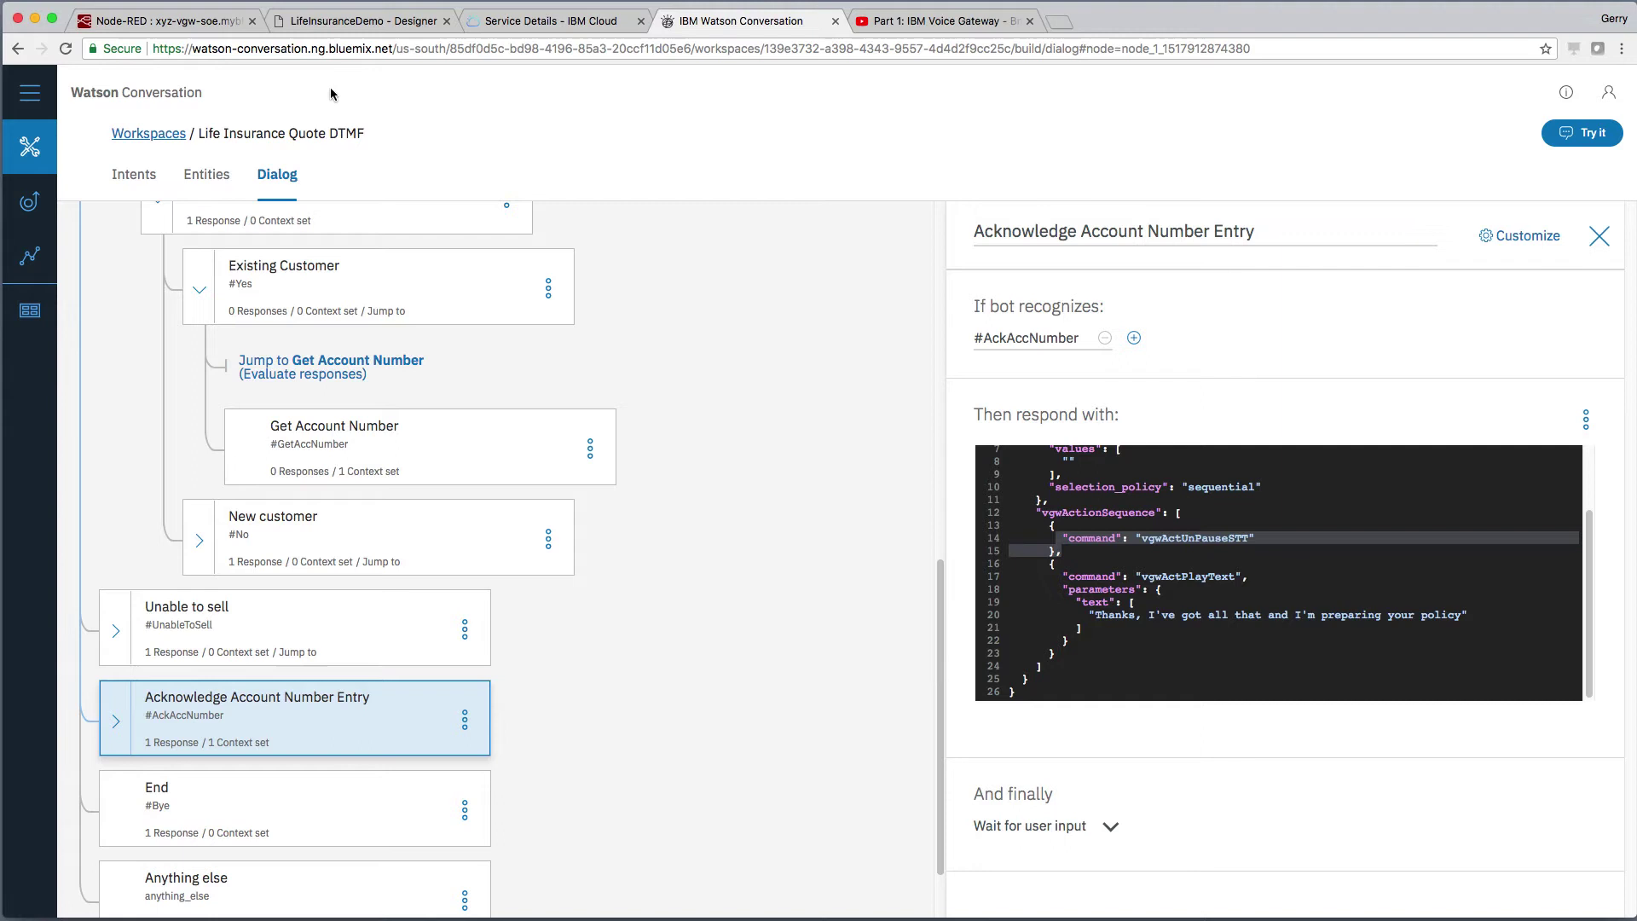
- In Node-RED Flow 1, select the quotation nodes, then scroll down to Prepare Login and BPM Login
left_click(190, 25)
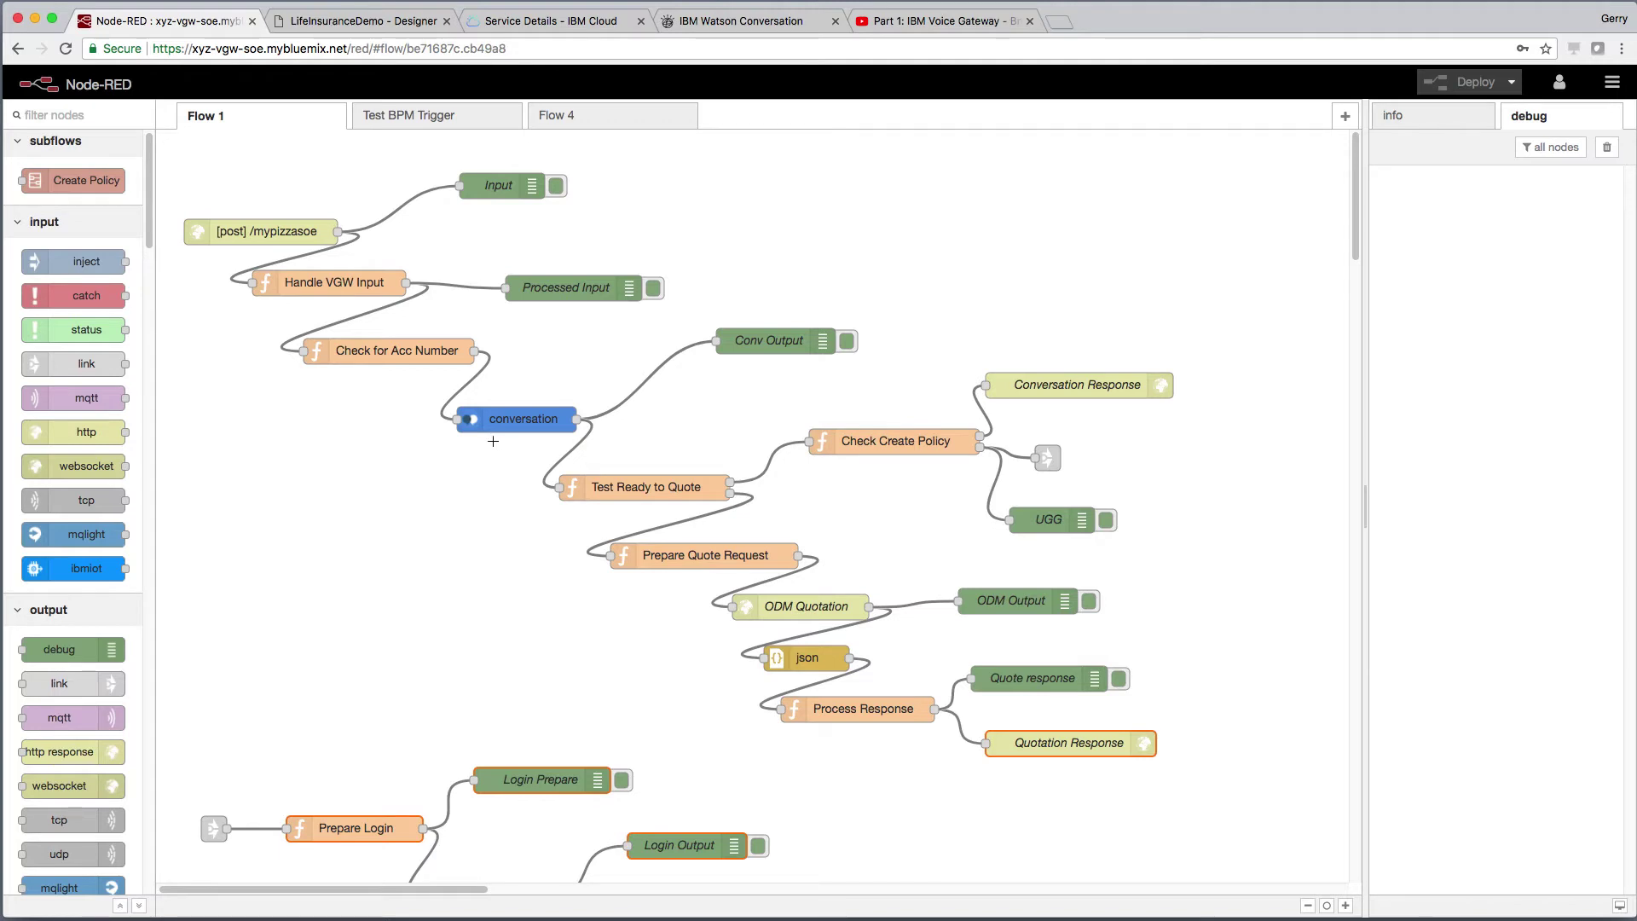
left_click_drag(493, 441, 1150, 771)
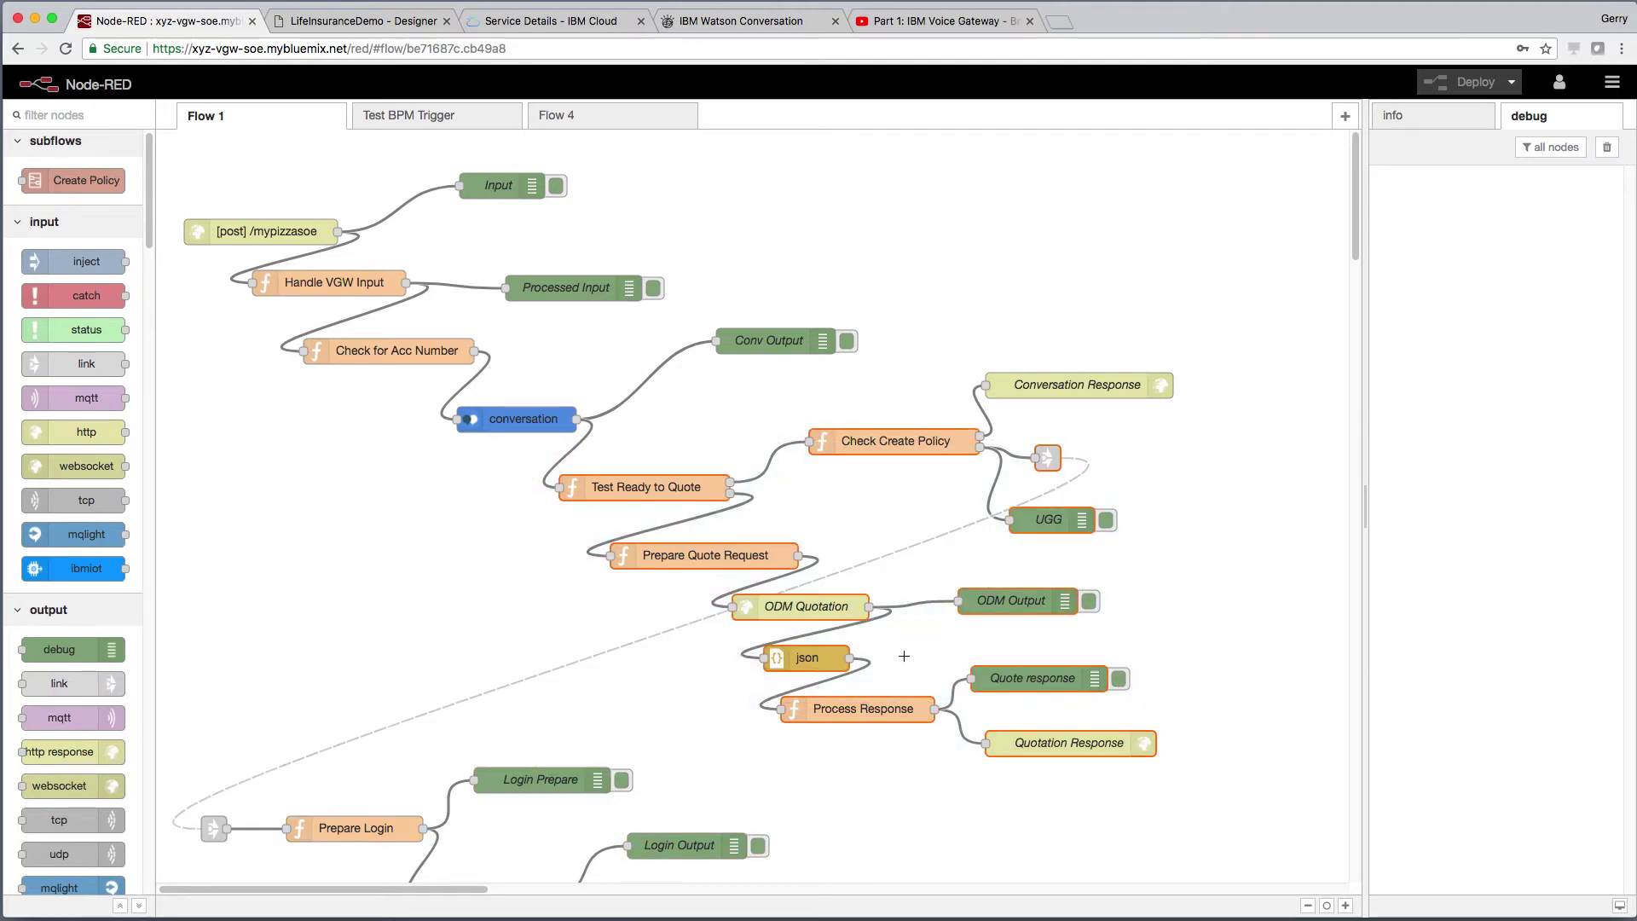
left_click(793, 521)
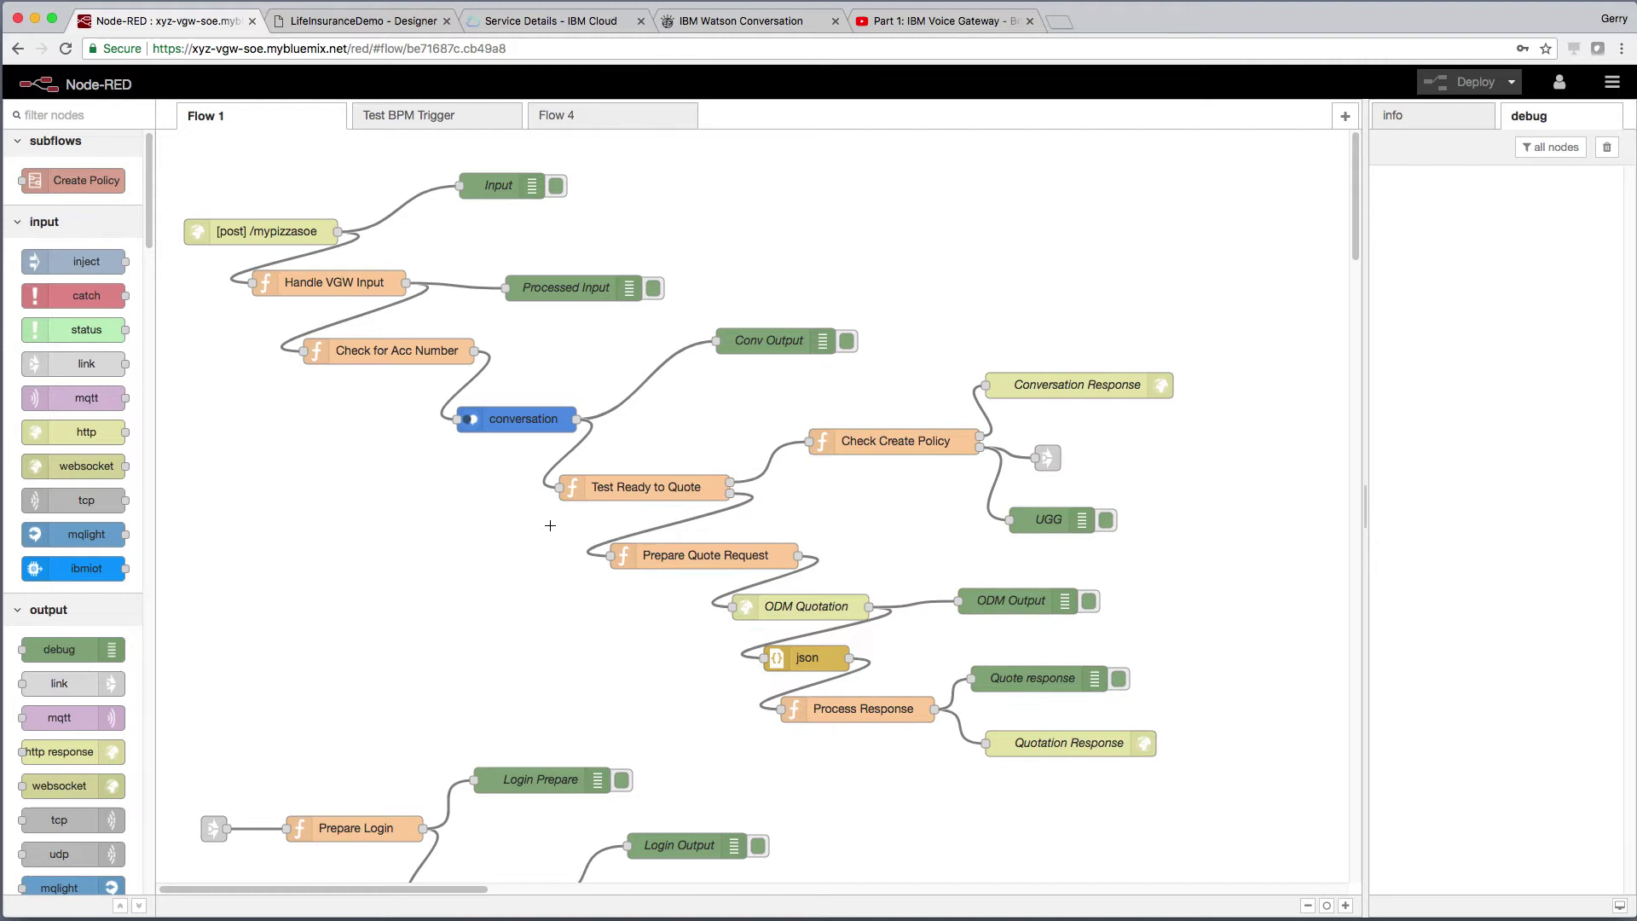
left_click_drag(528, 517, 1282, 762)
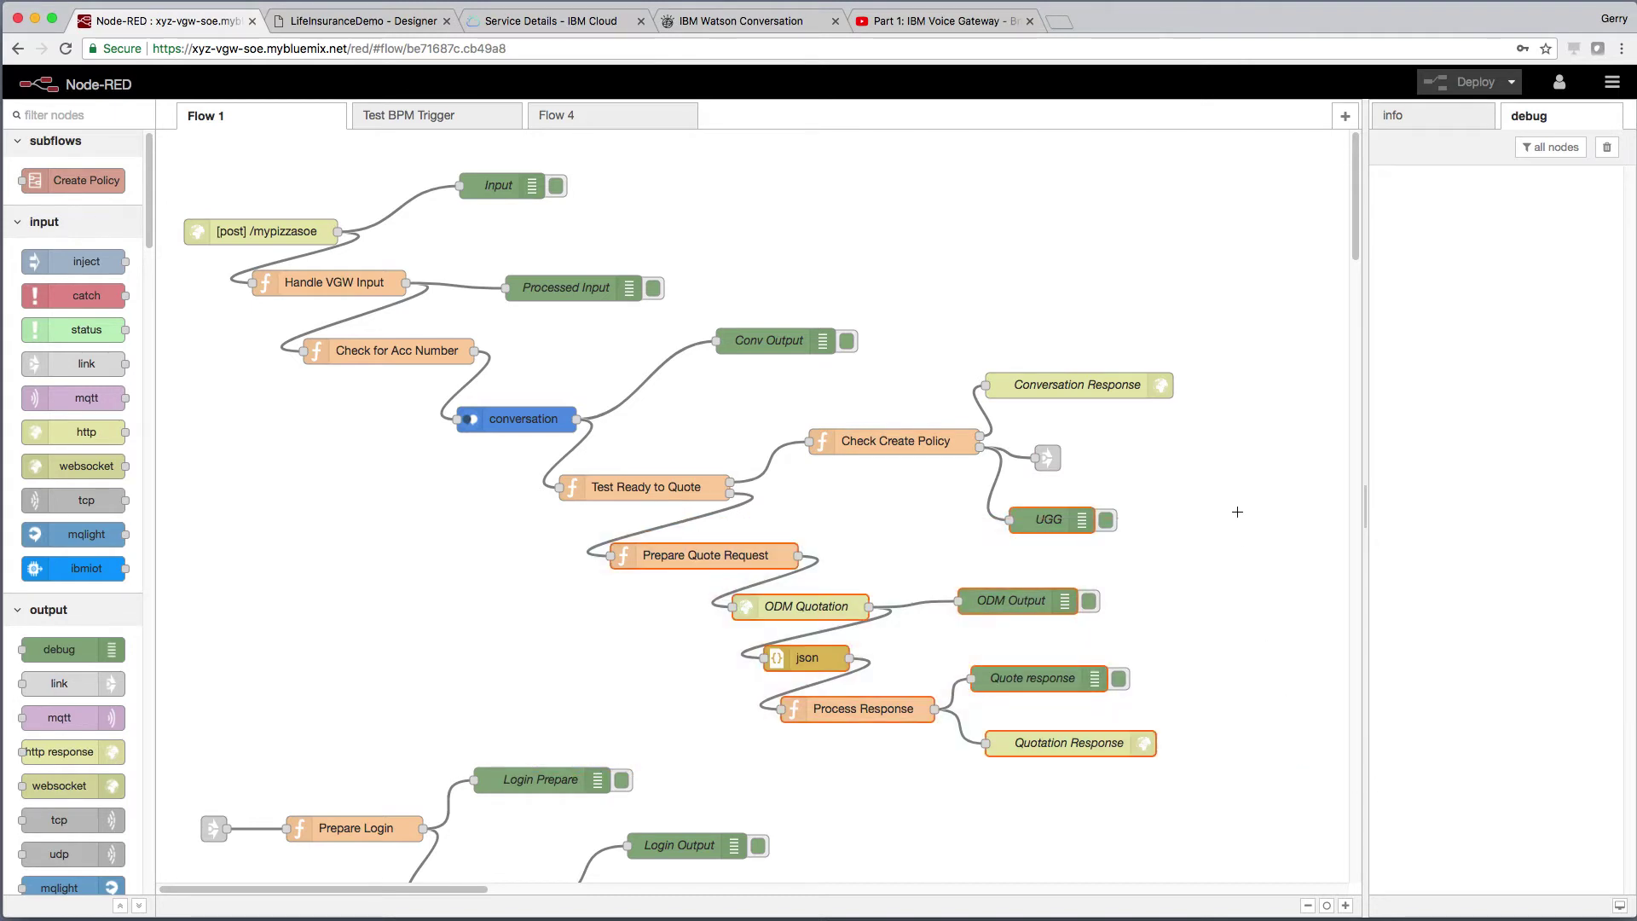
scroll(891, 451, "down", 1)
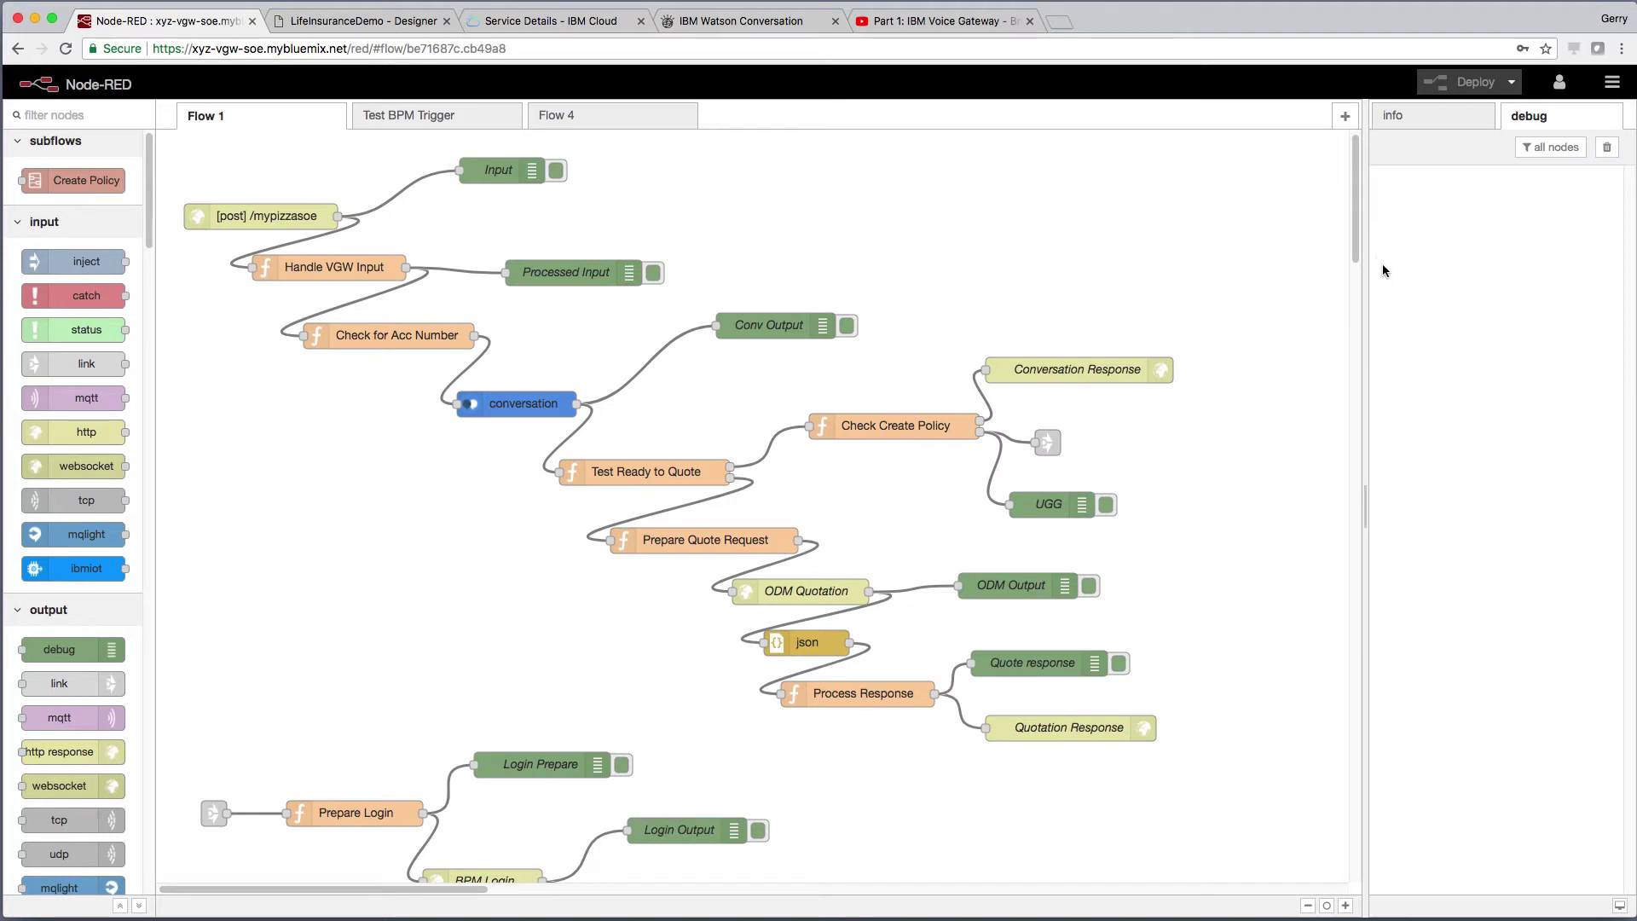
left_click_drag(1359, 237, 1358, 344)
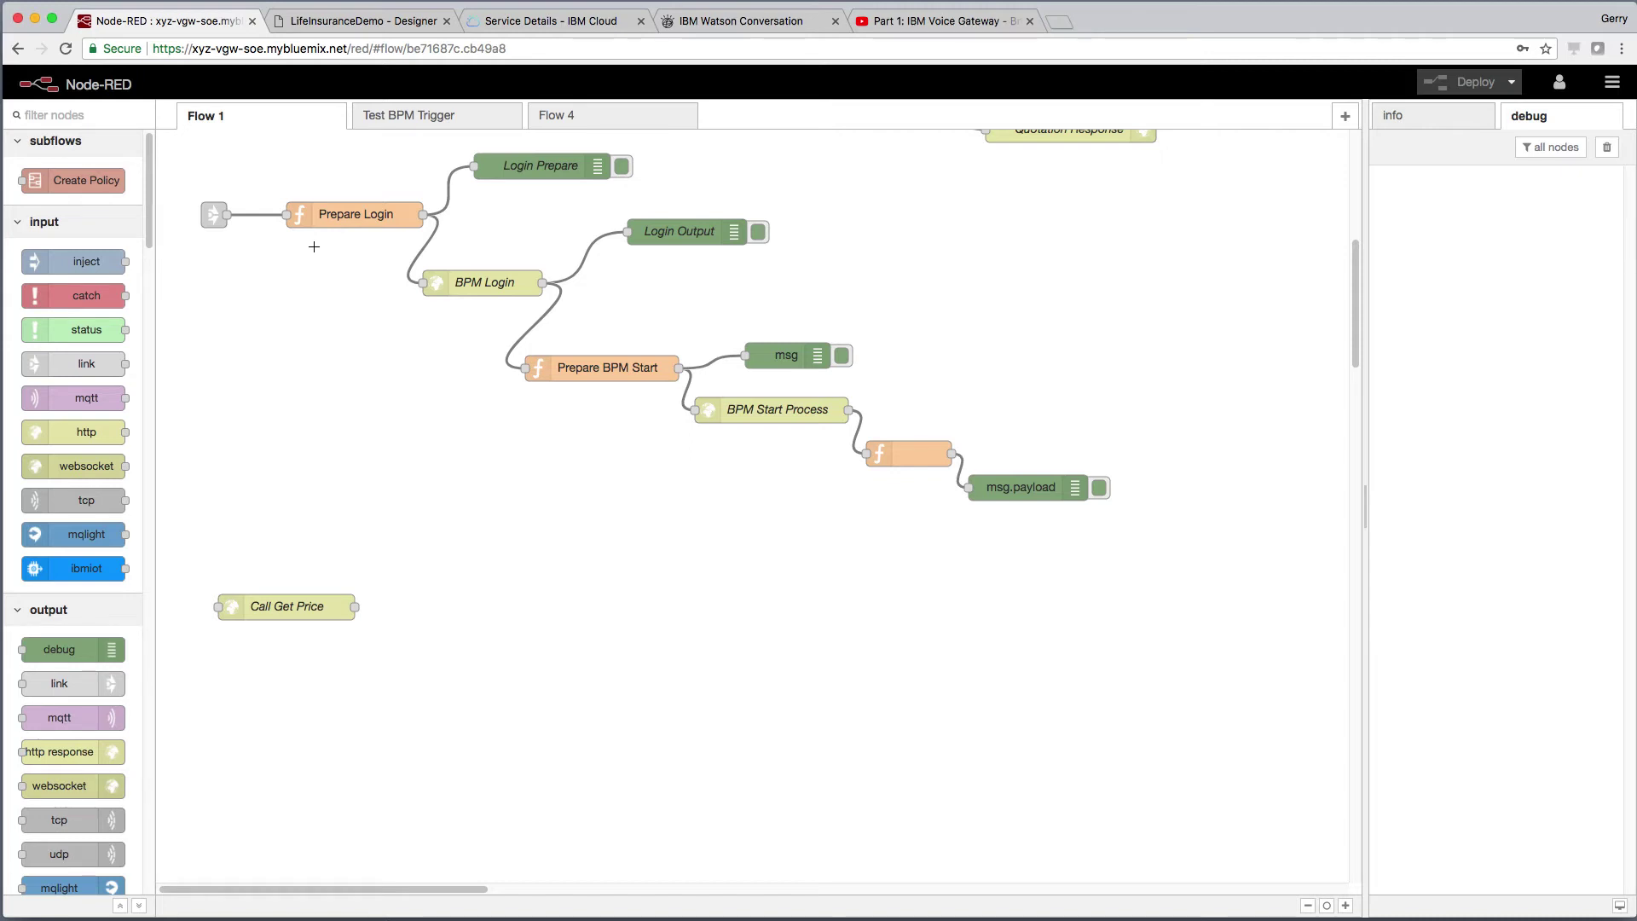
- Select the five BPM start-process nodes, then switch to the LifeInsuranceDemo designer's ChangeDDDetails diagram
left_click_drag(255, 153, 281, 318)
left_click_drag(449, 329, 1141, 524)
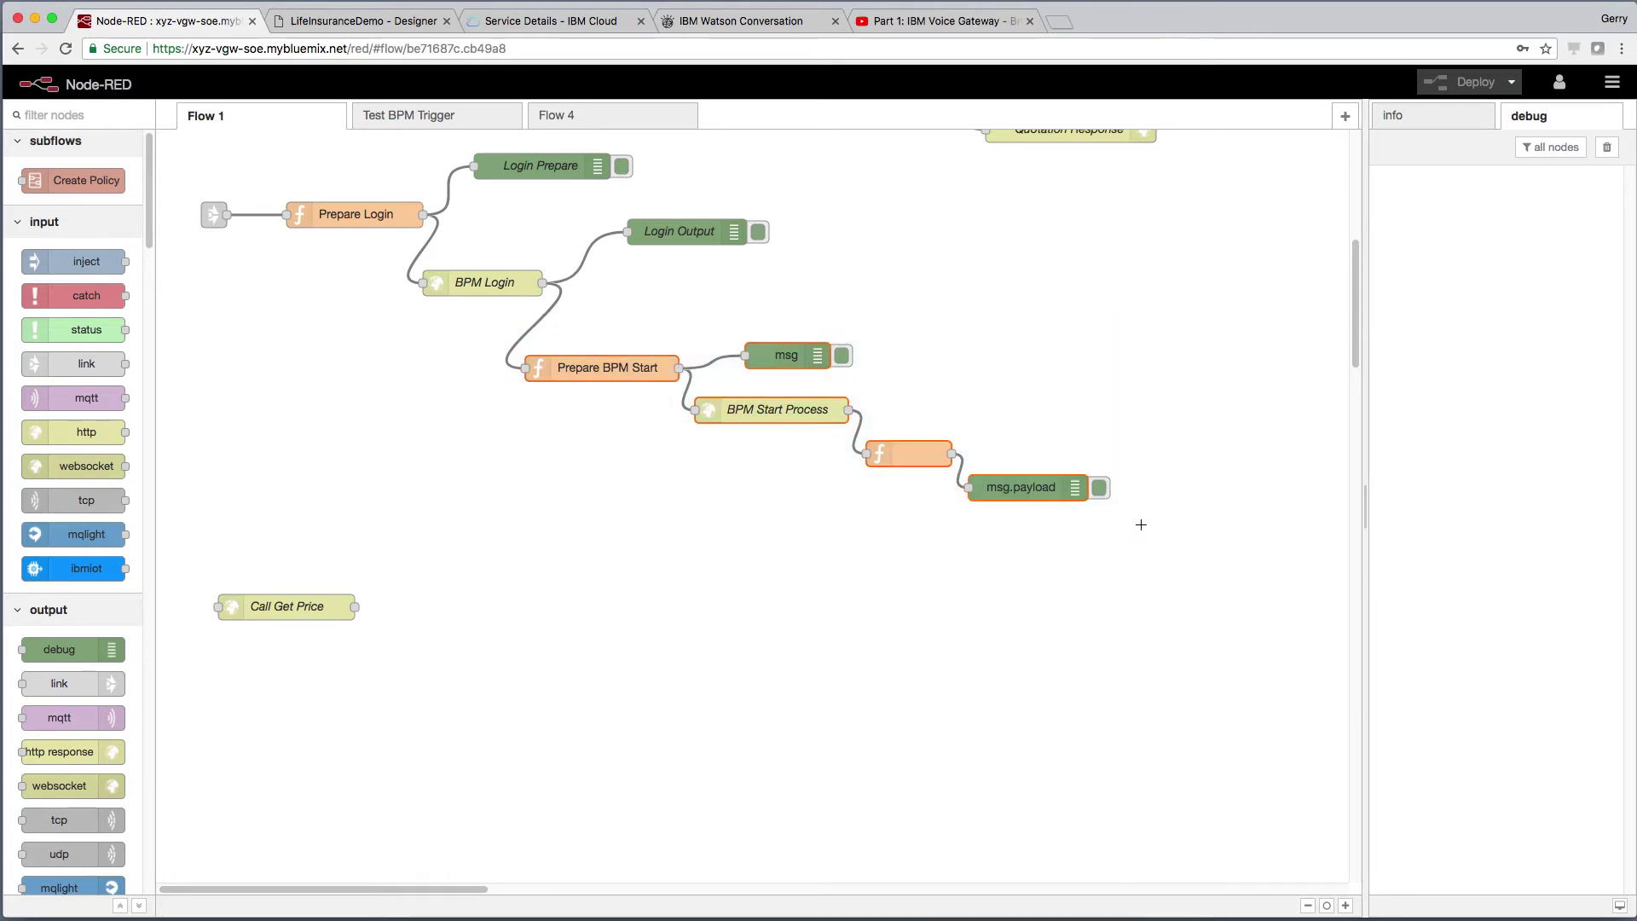
left_click(365, 24)
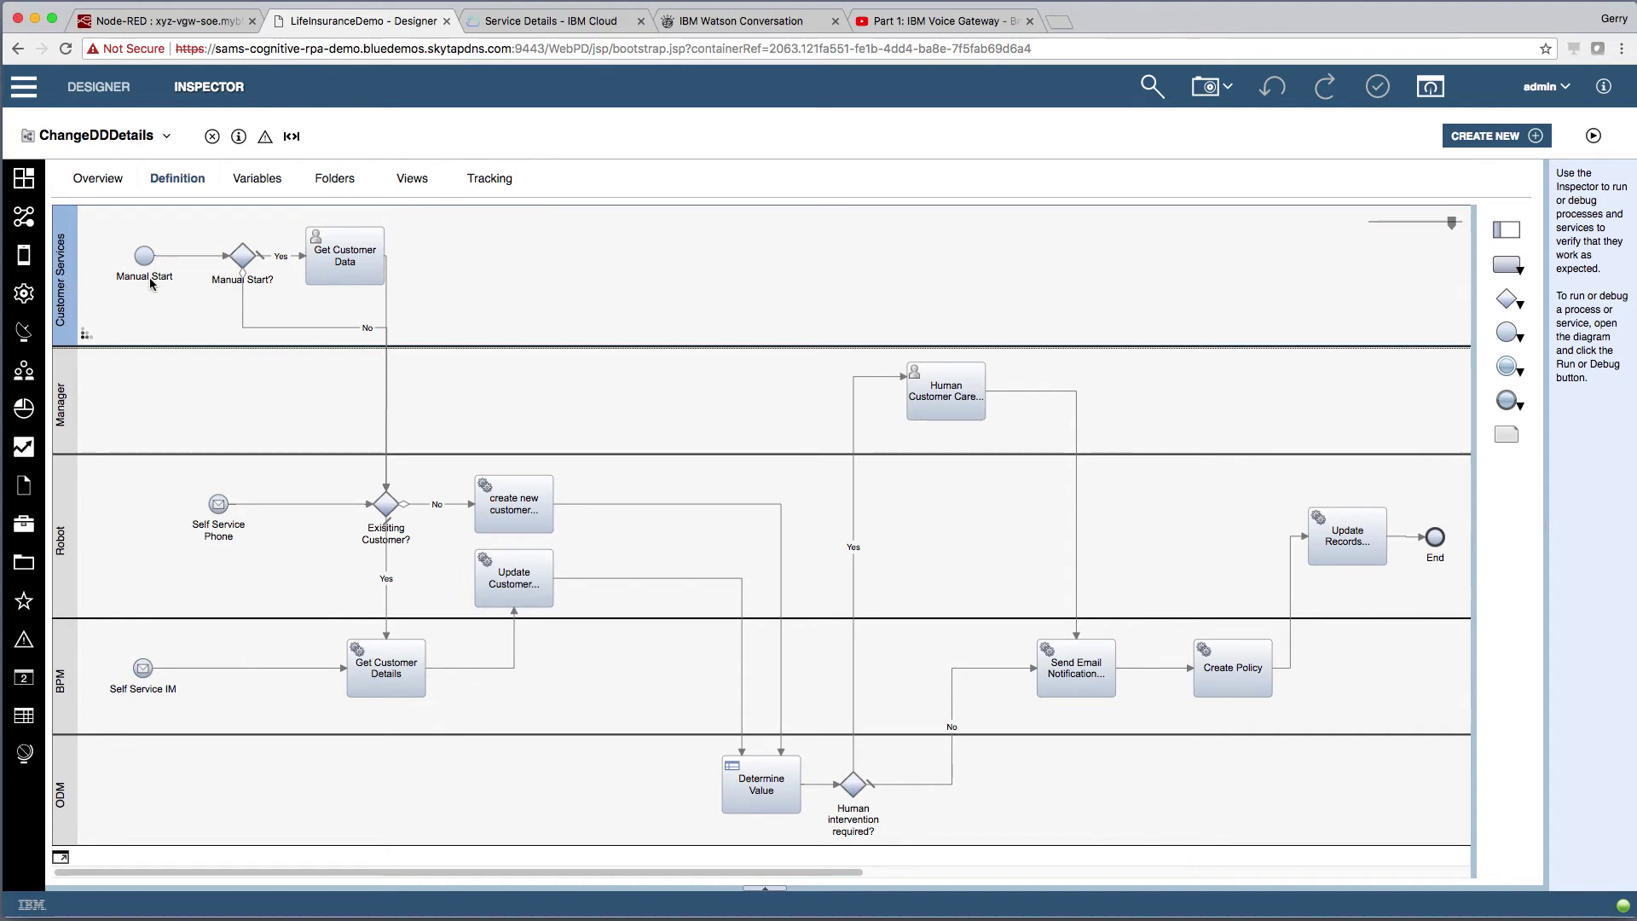
- Highlight the Existing Customer? No flow and the Robot, BPM and Manager lanes
left_click(386, 428)
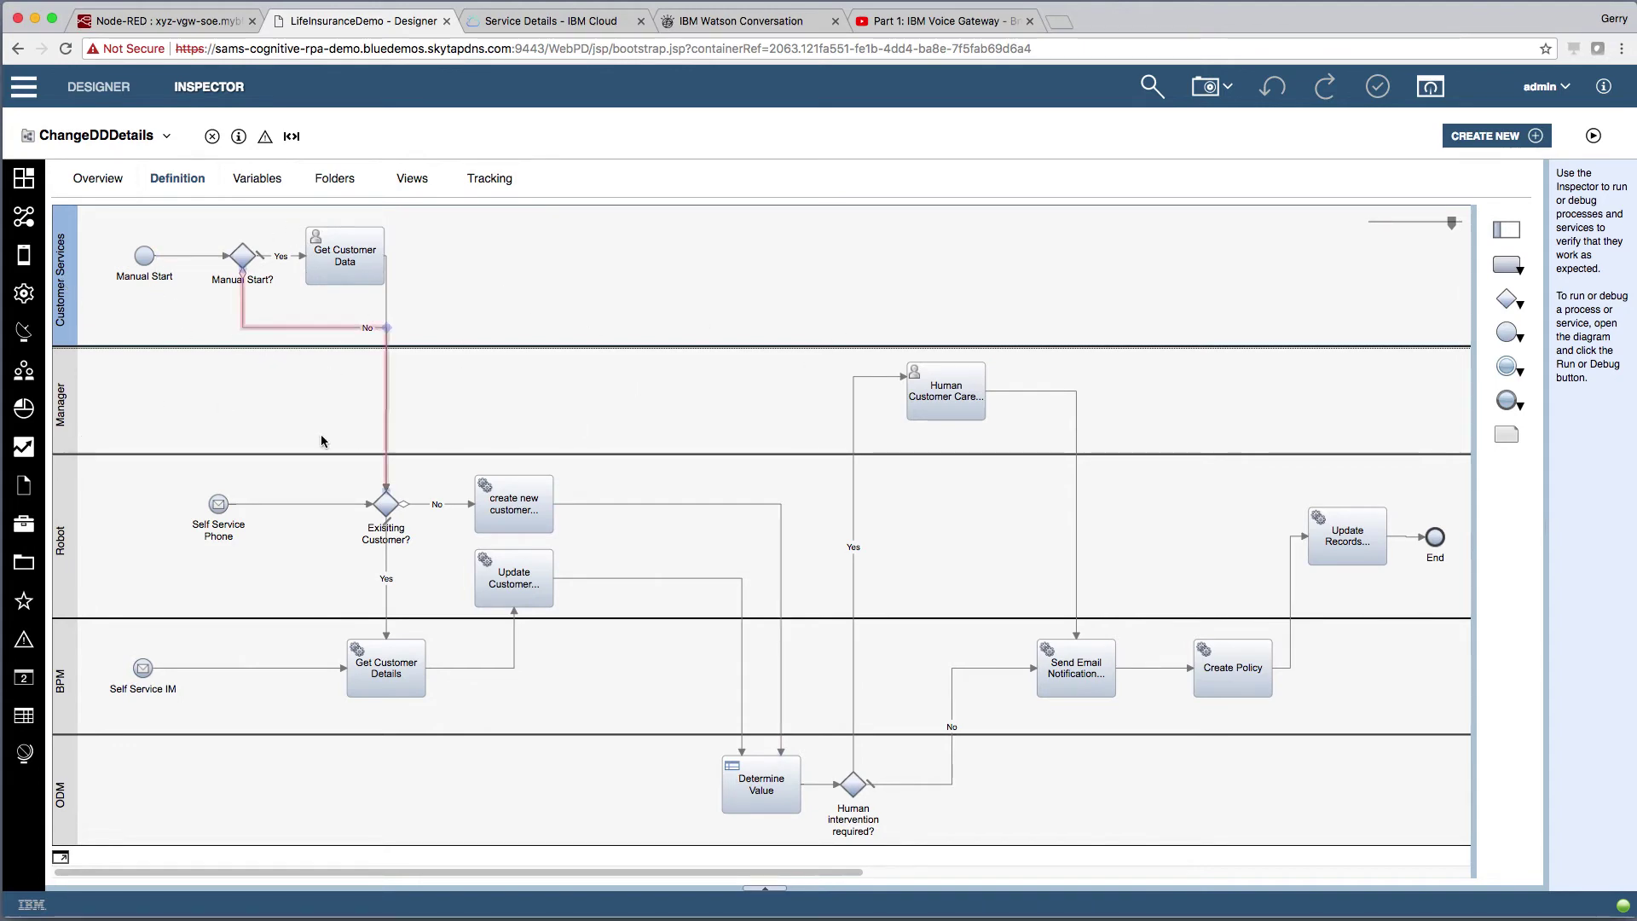
left_click(62, 569)
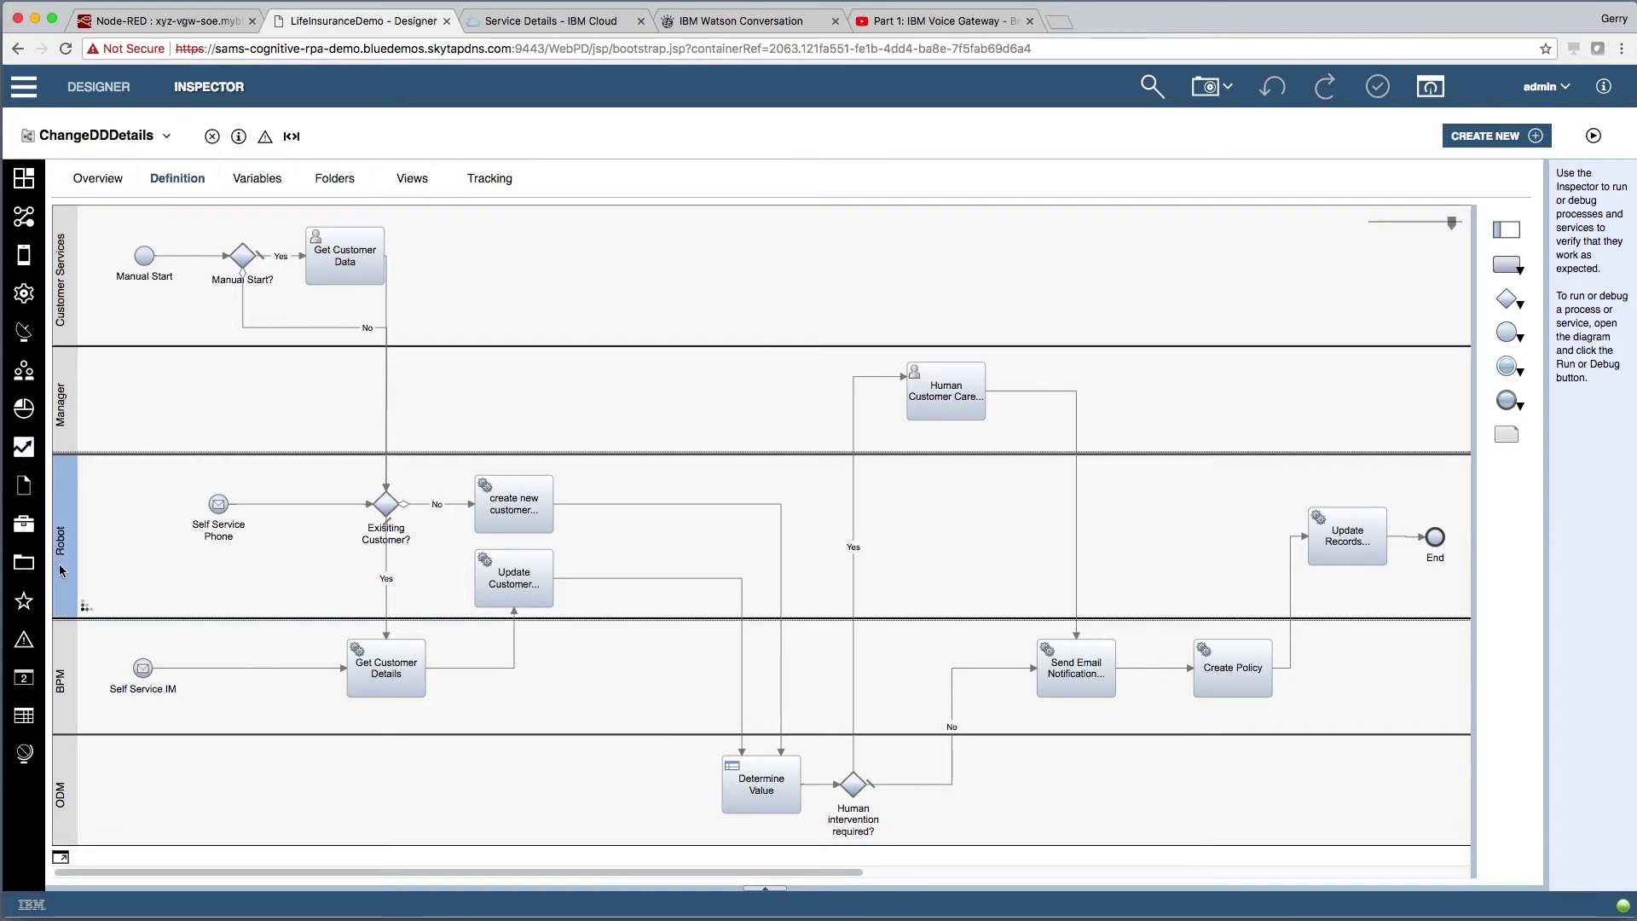
left_click(61, 672)
left_click(94, 418)
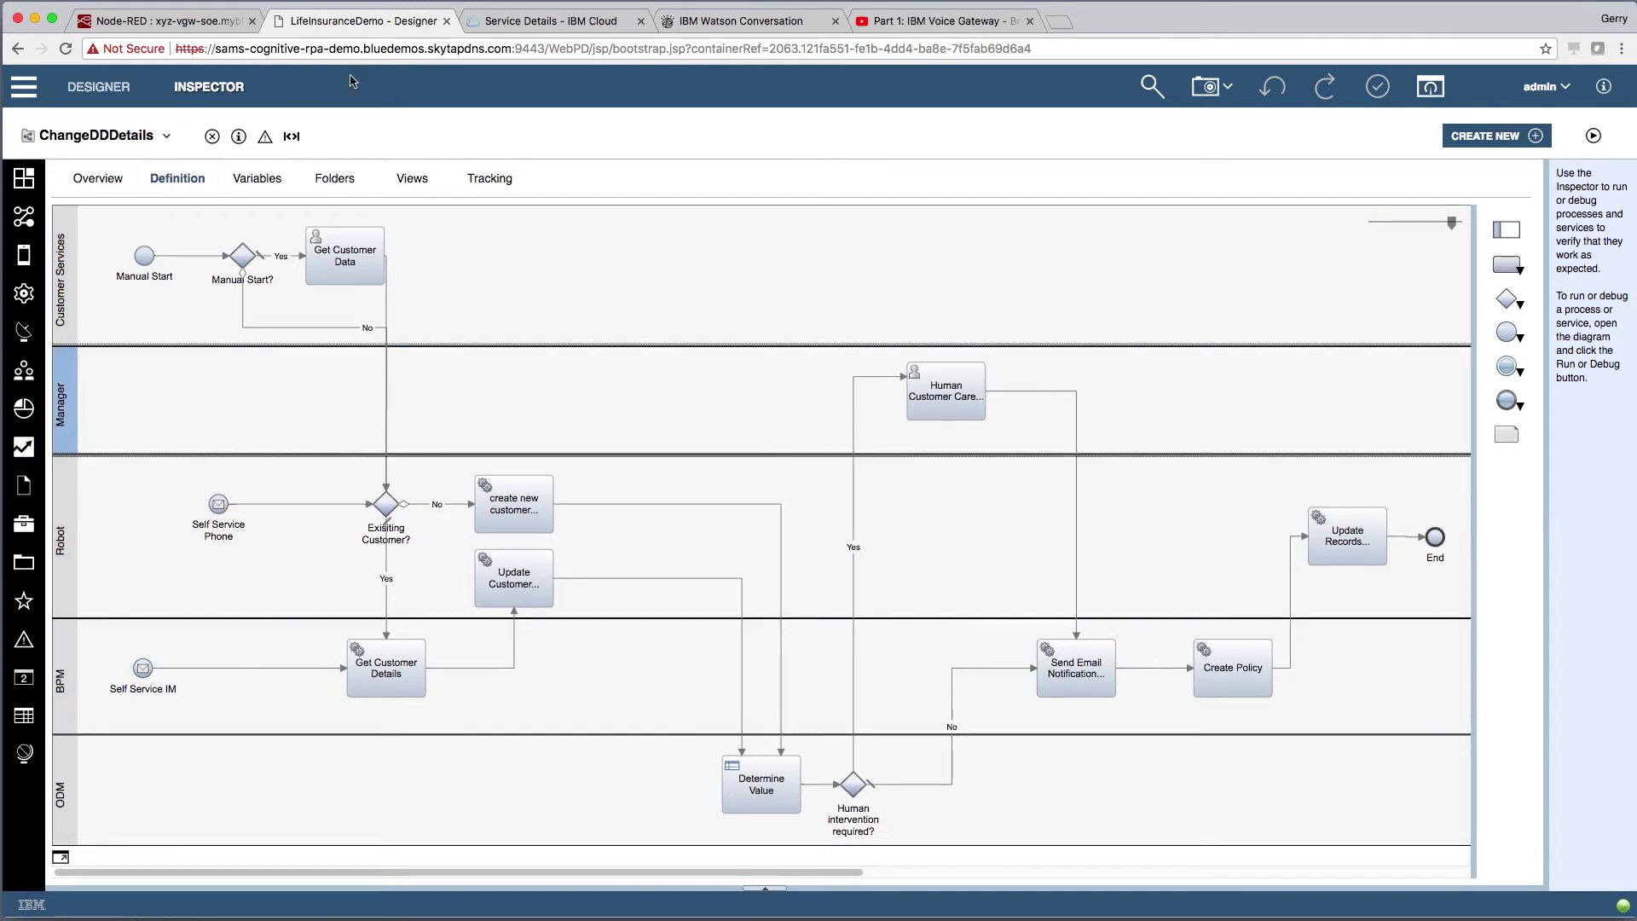
left_click(170, 494)
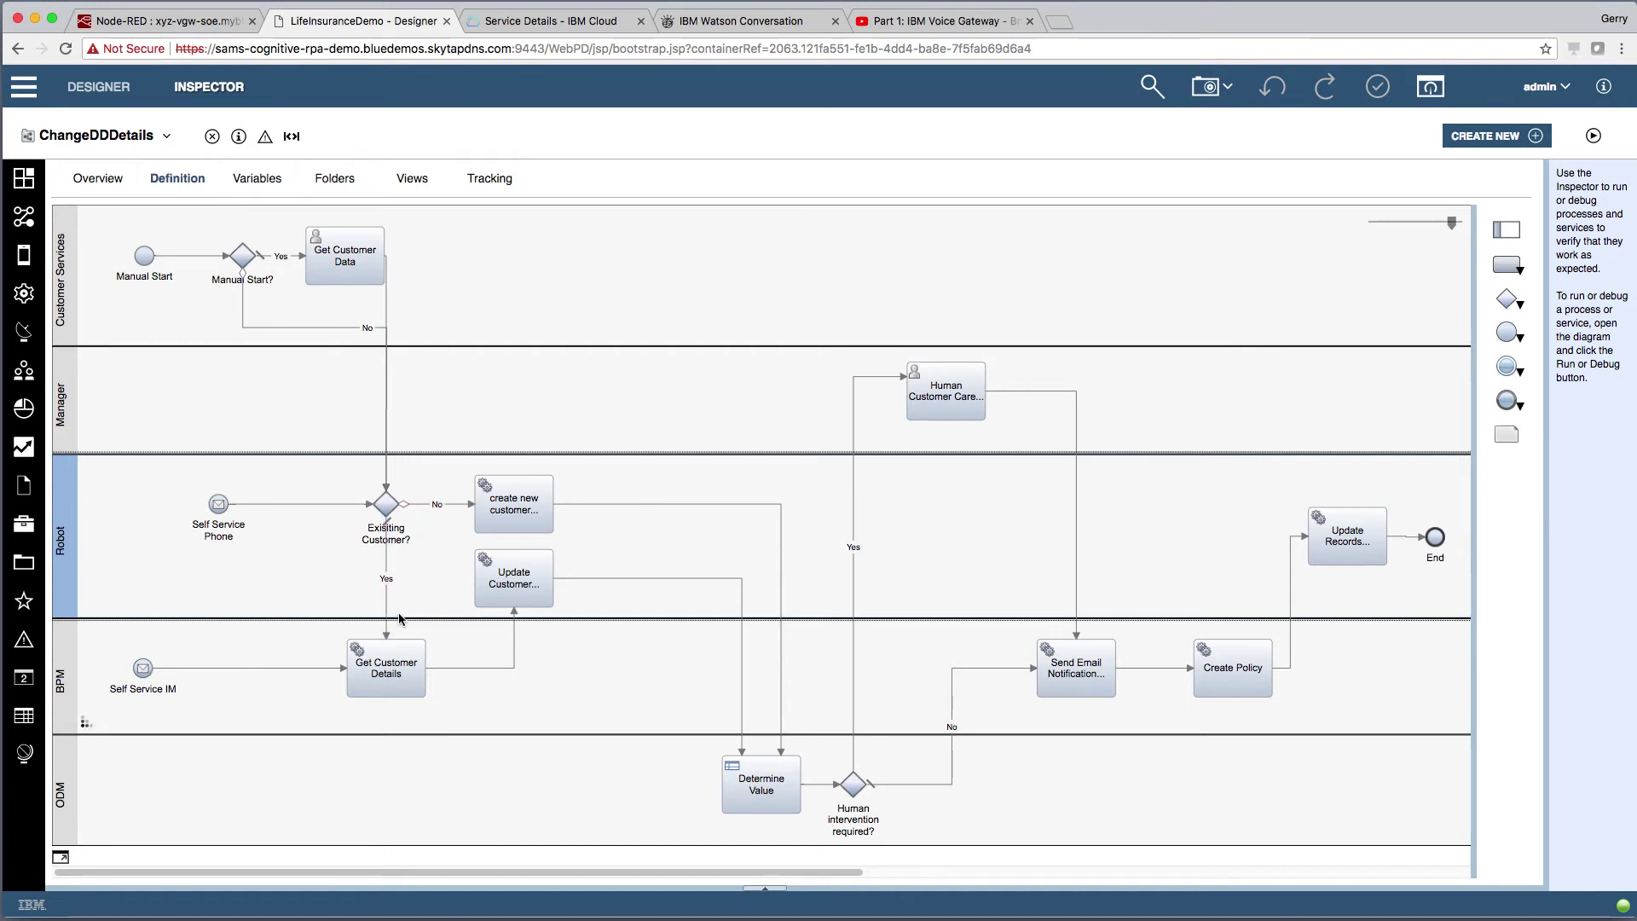
- Highlight the Get Customer Details, Update Customer and Determine Value activities
left_click(369, 649)
left_click(512, 594)
left_click(651, 586)
left_click(741, 763)
mouse_move(985, 393)
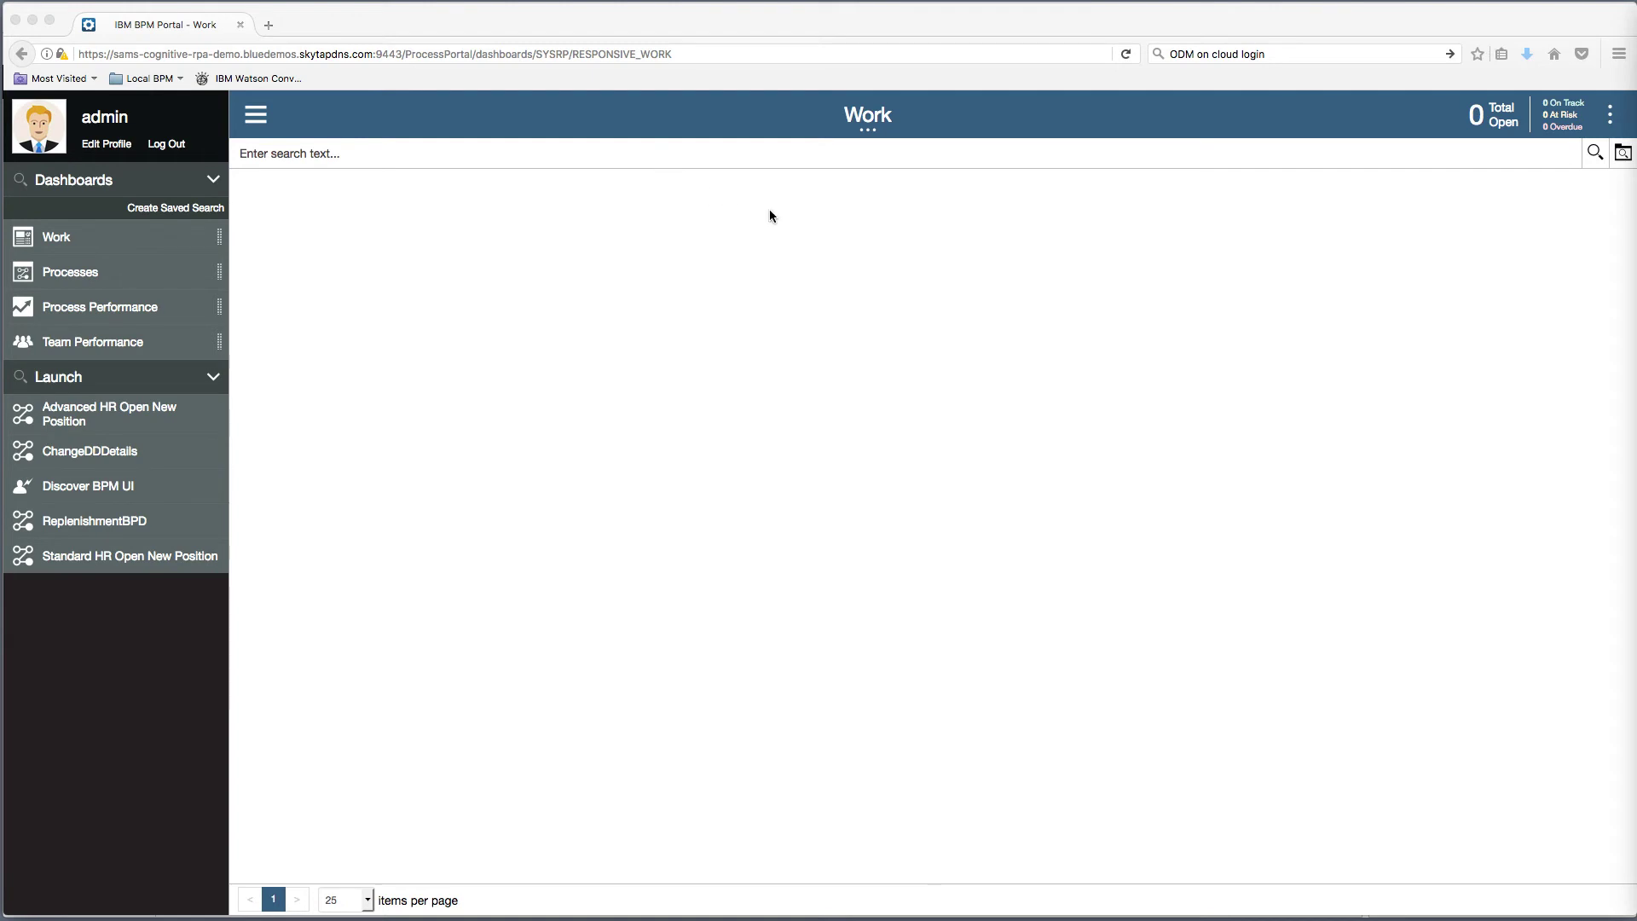
- Bring the smart-emea.skytap.com remote desktop forward and move it left over the Process Portal
key("super+Tab")
left_click_drag(759, 166, 507, 133)
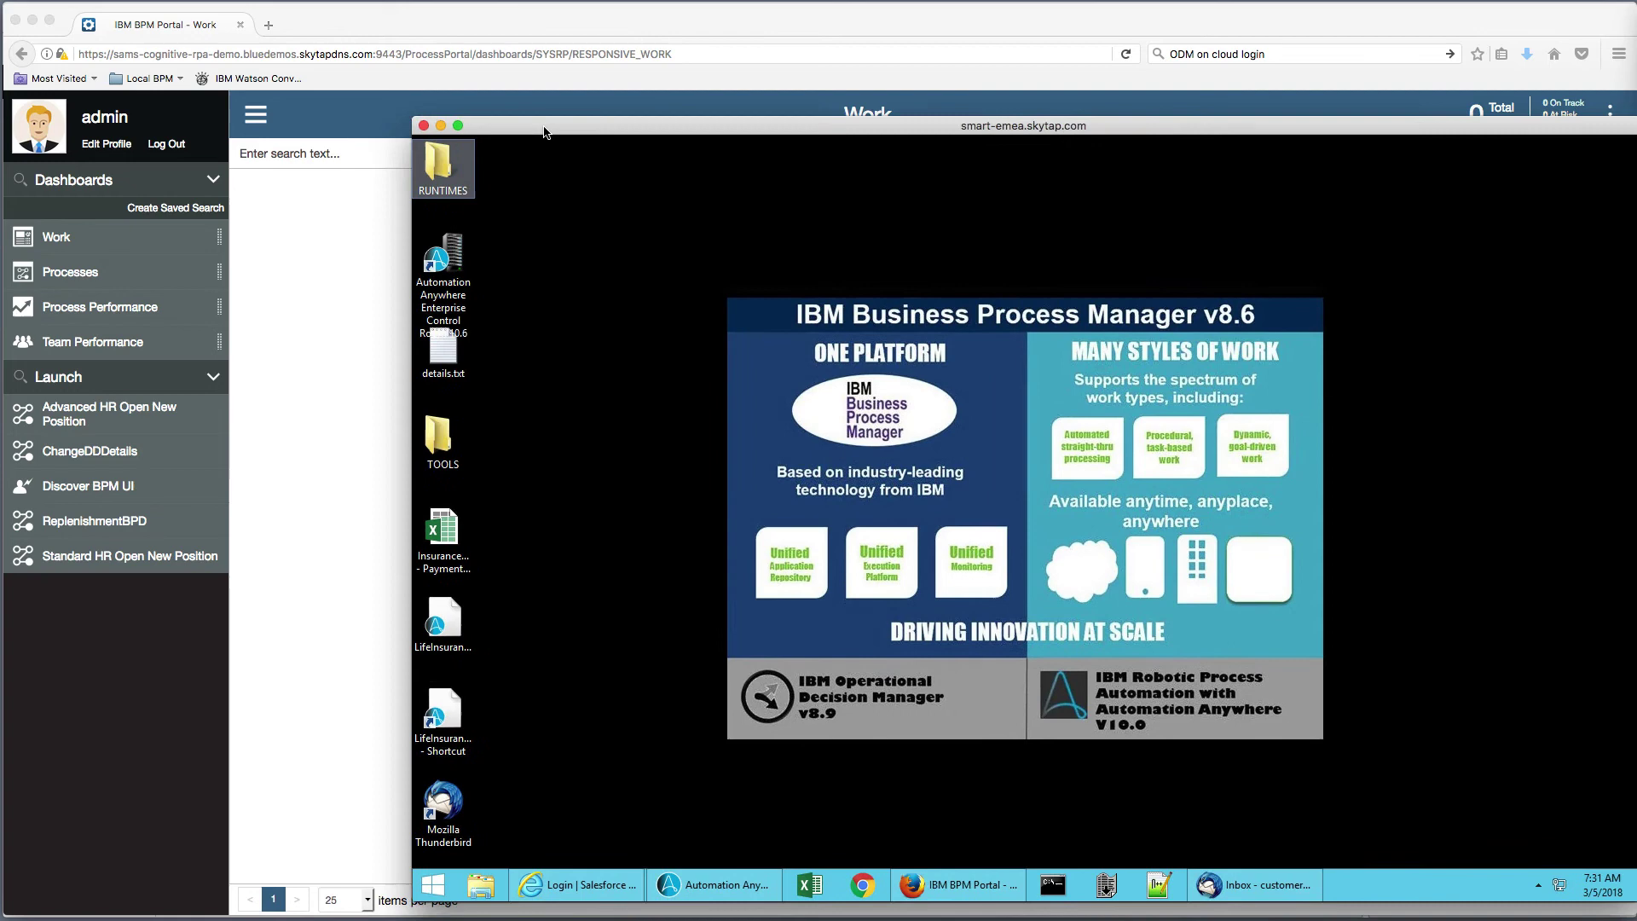
left_click(534, 205)
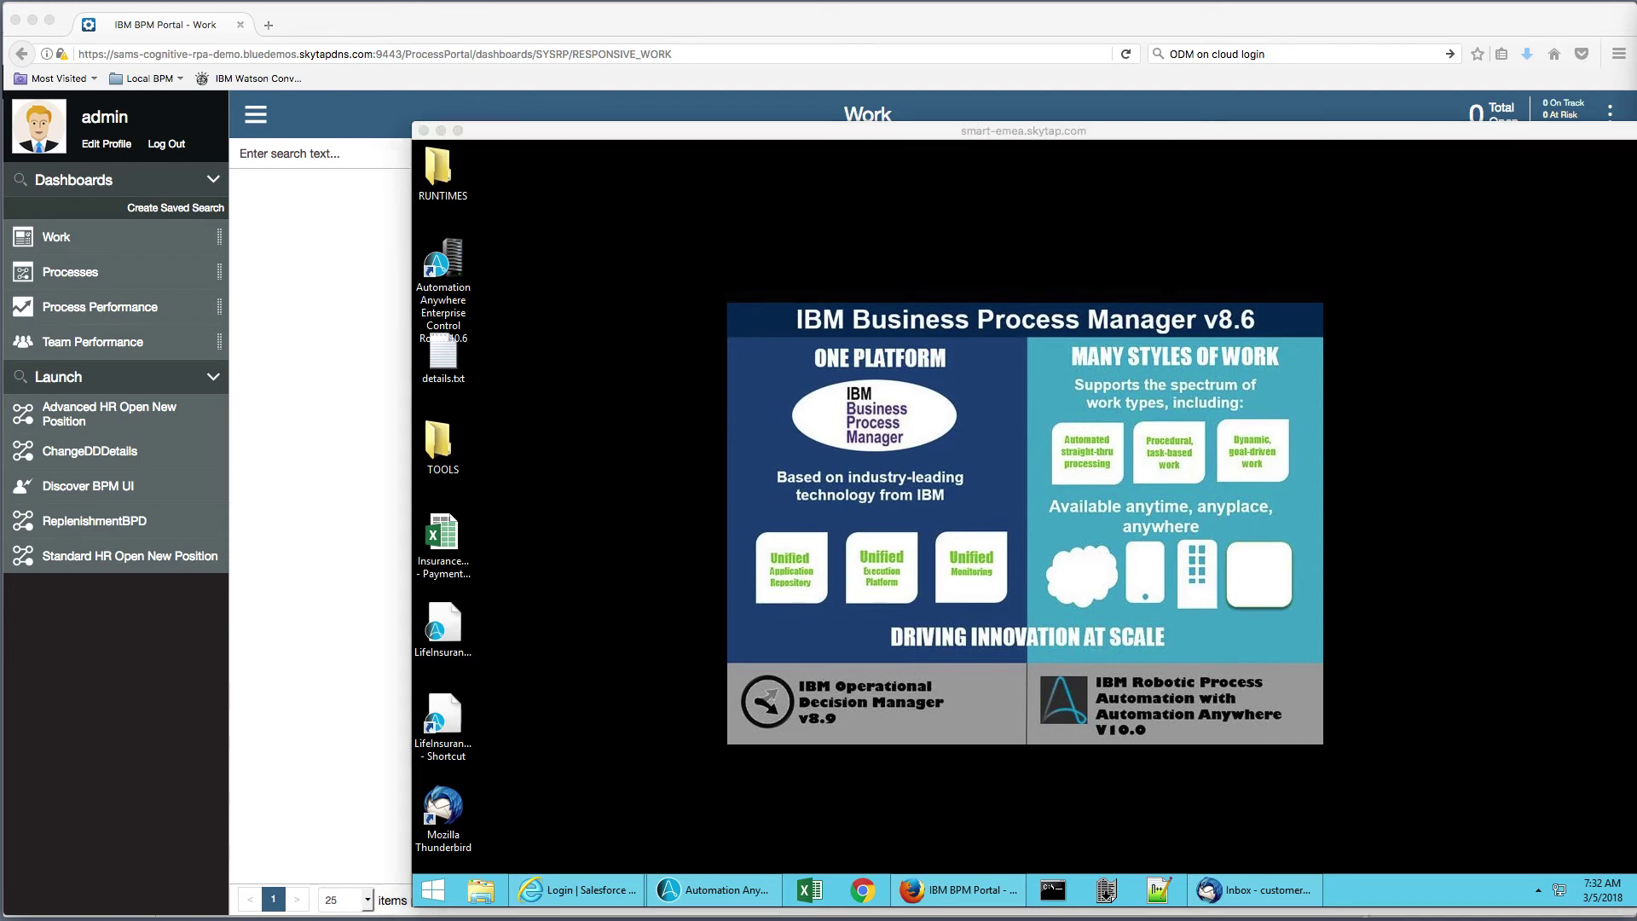
- Shrink the Voice Gateway Demo call window, move it to the left, and open its dial pad
left_click_drag(1636, 162, 1014, 153)
left_click_drag(891, 175, 1163, 260)
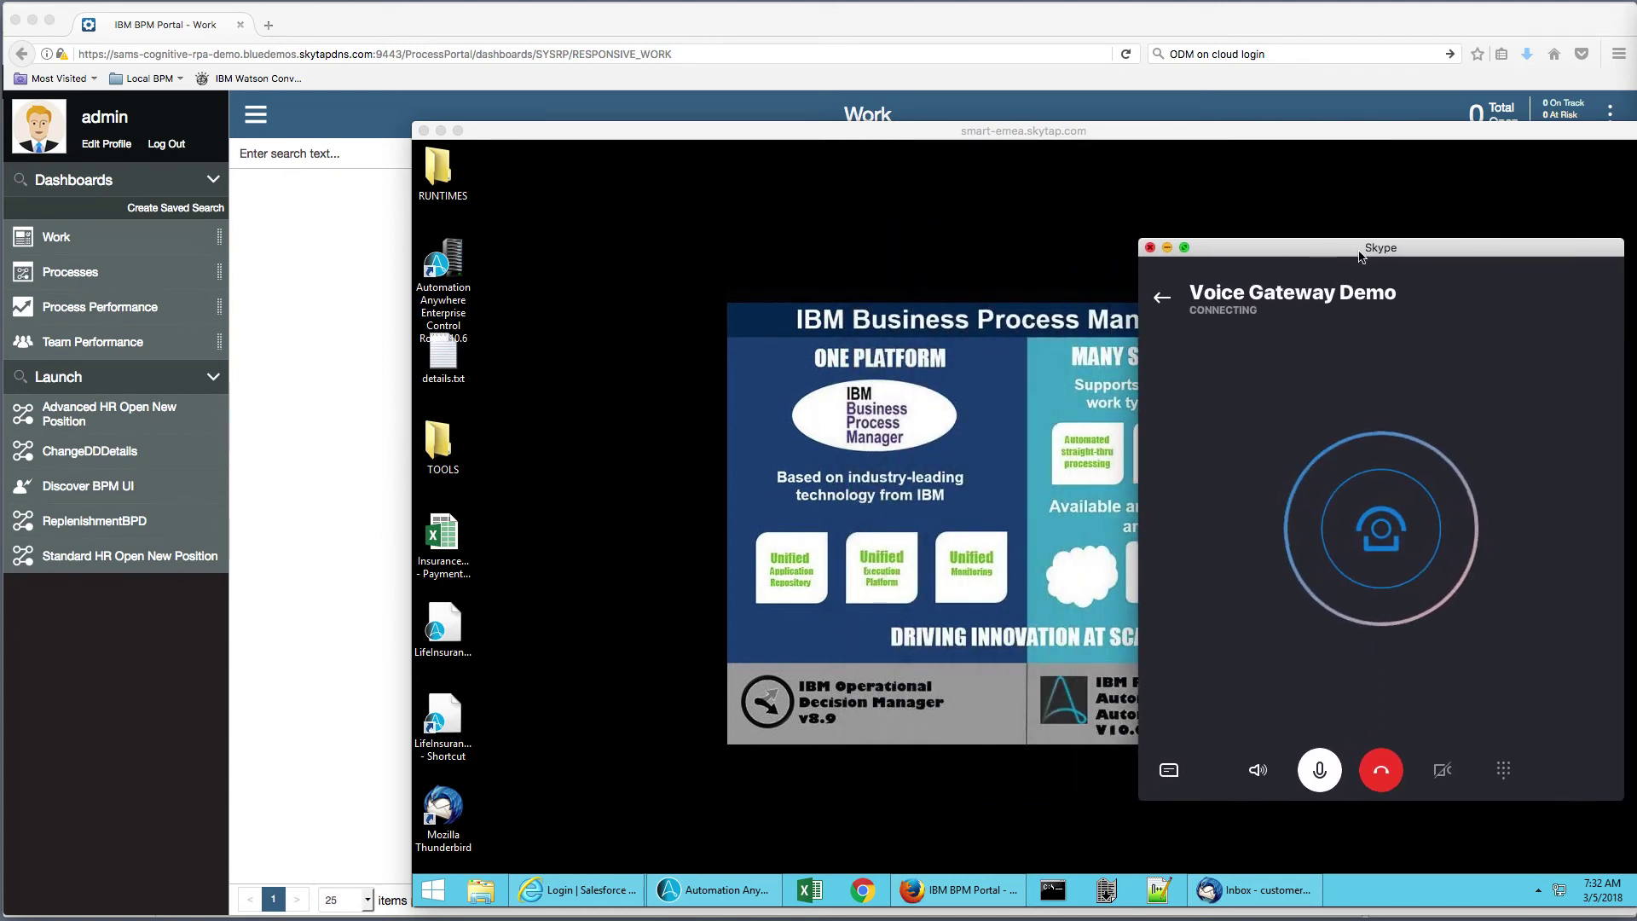
left_click_drag(1334, 259, 692, 227)
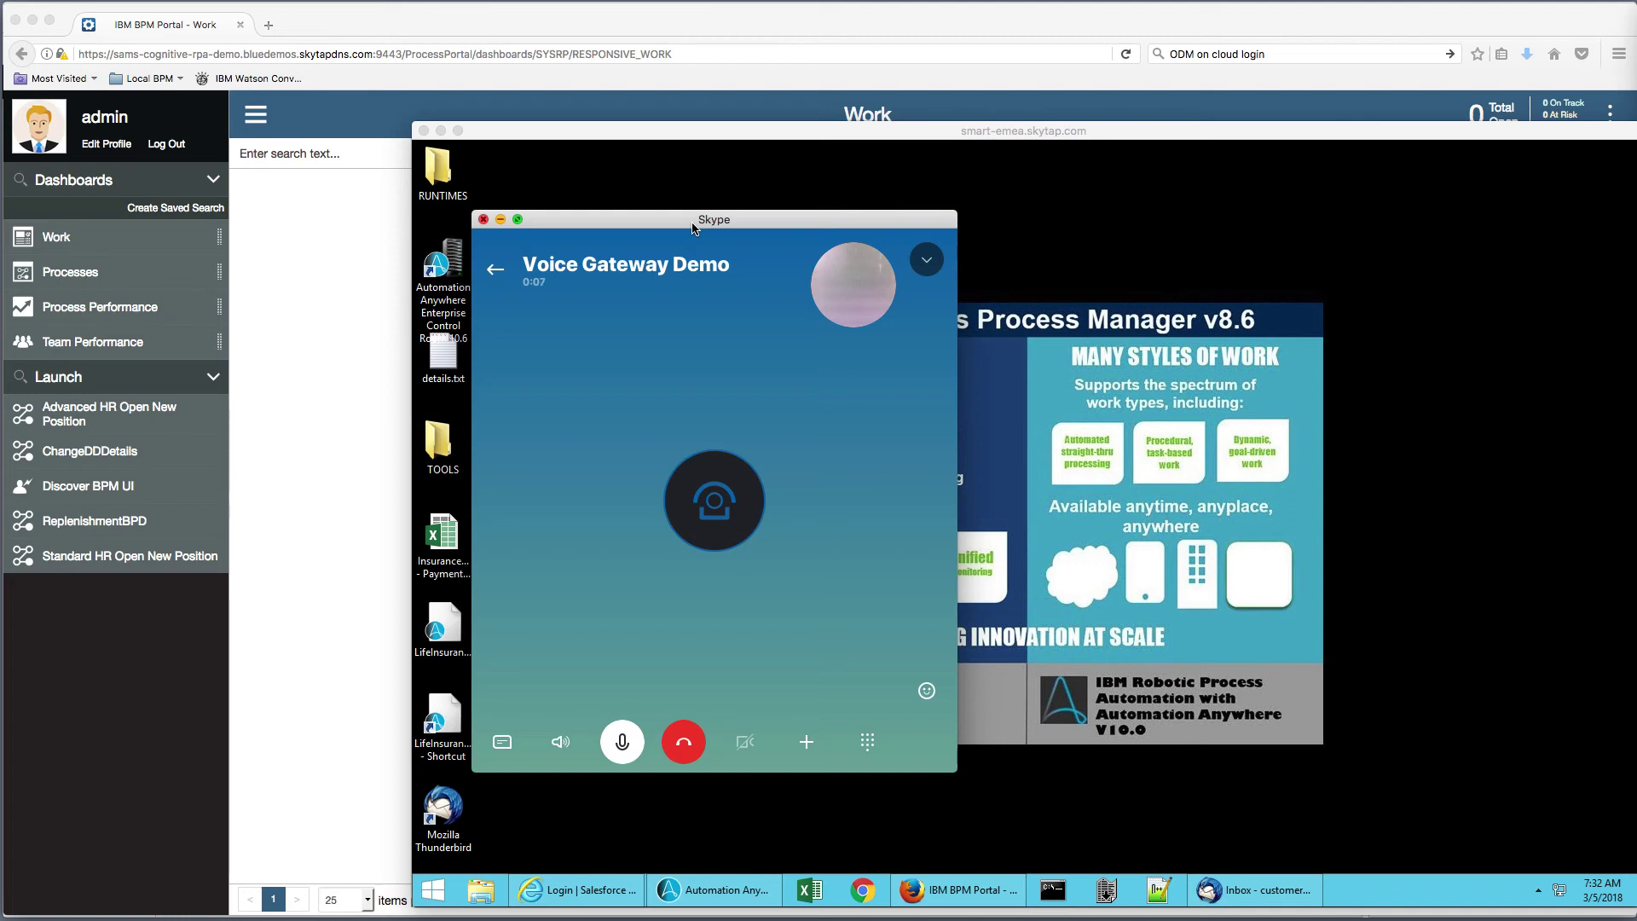
left_click_drag(692, 228, 272, 291)
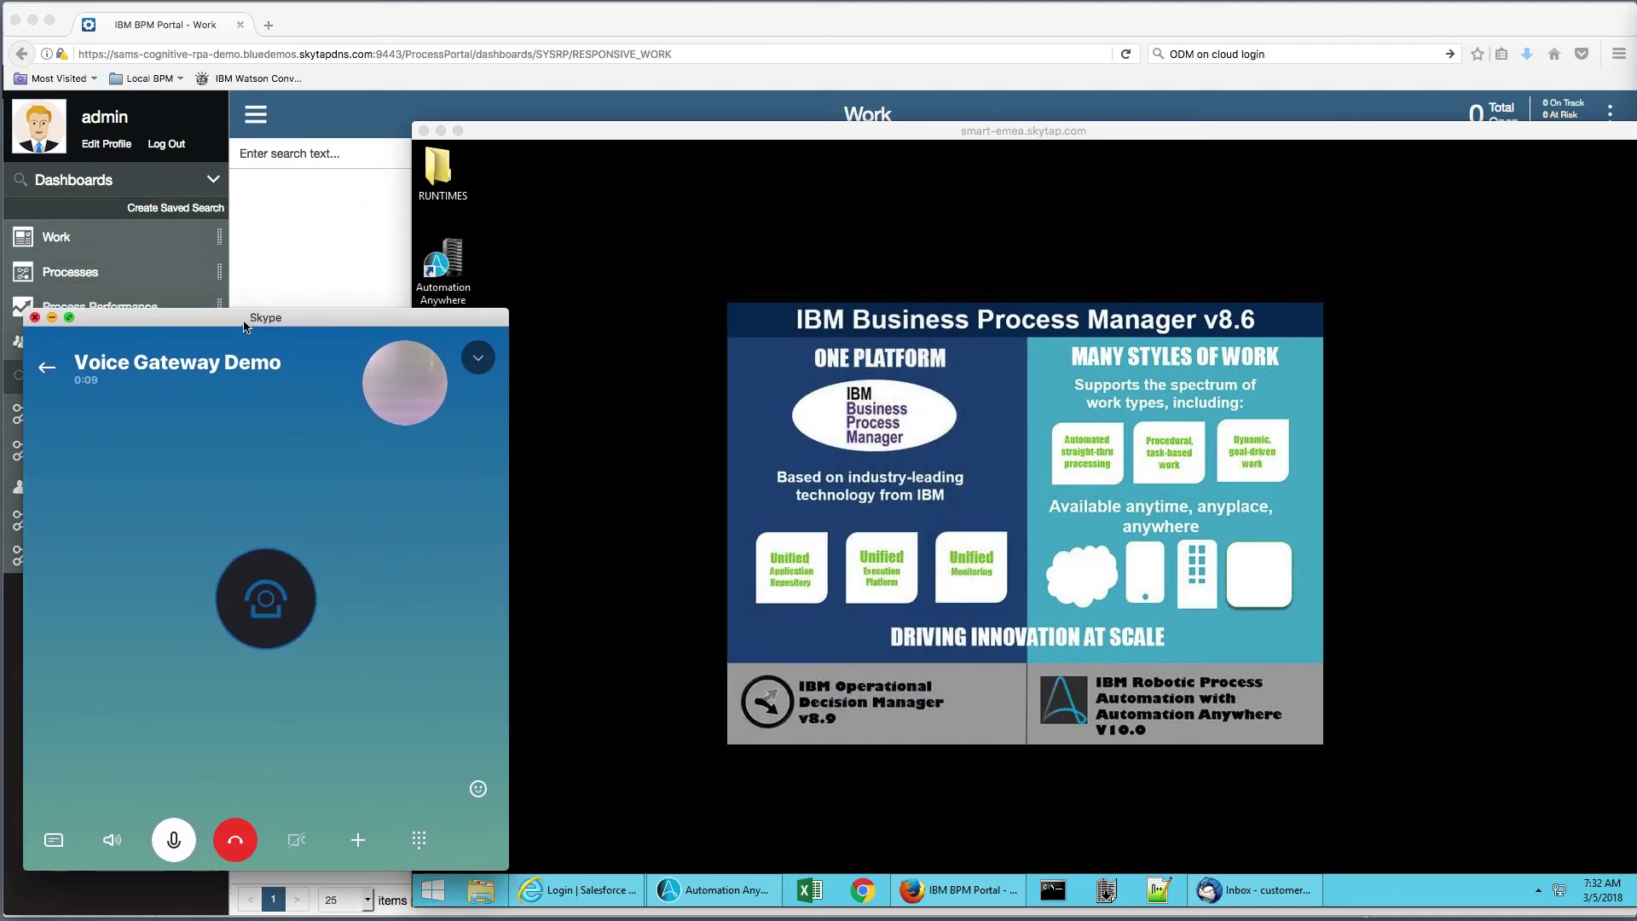
left_click_drag(244, 326, 238, 337)
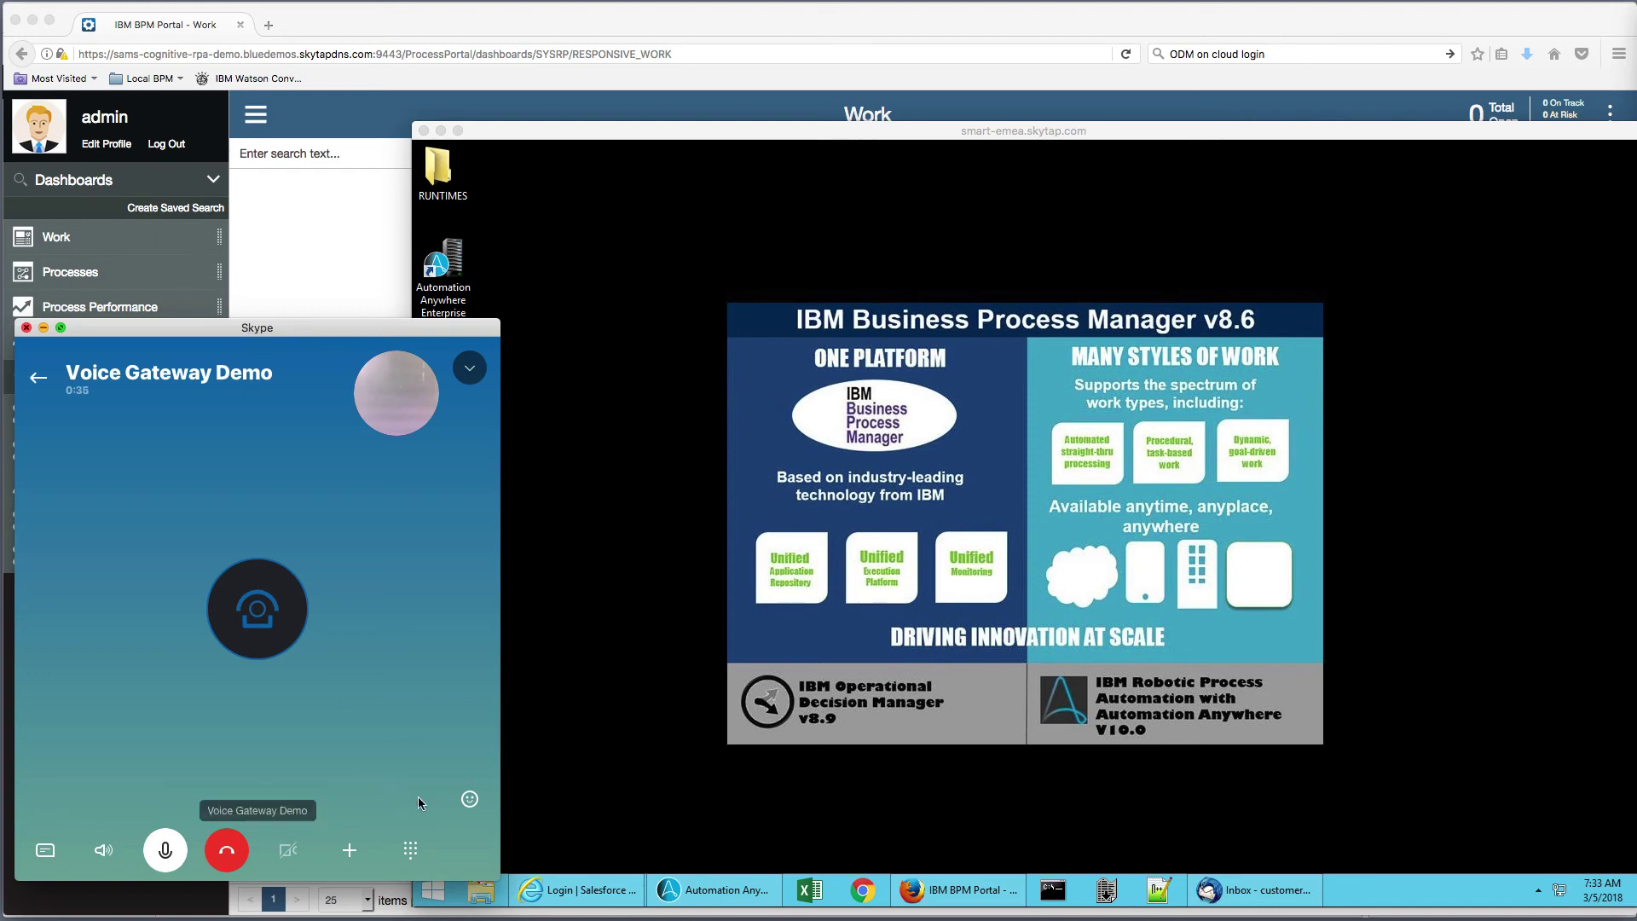
left_click(412, 850)
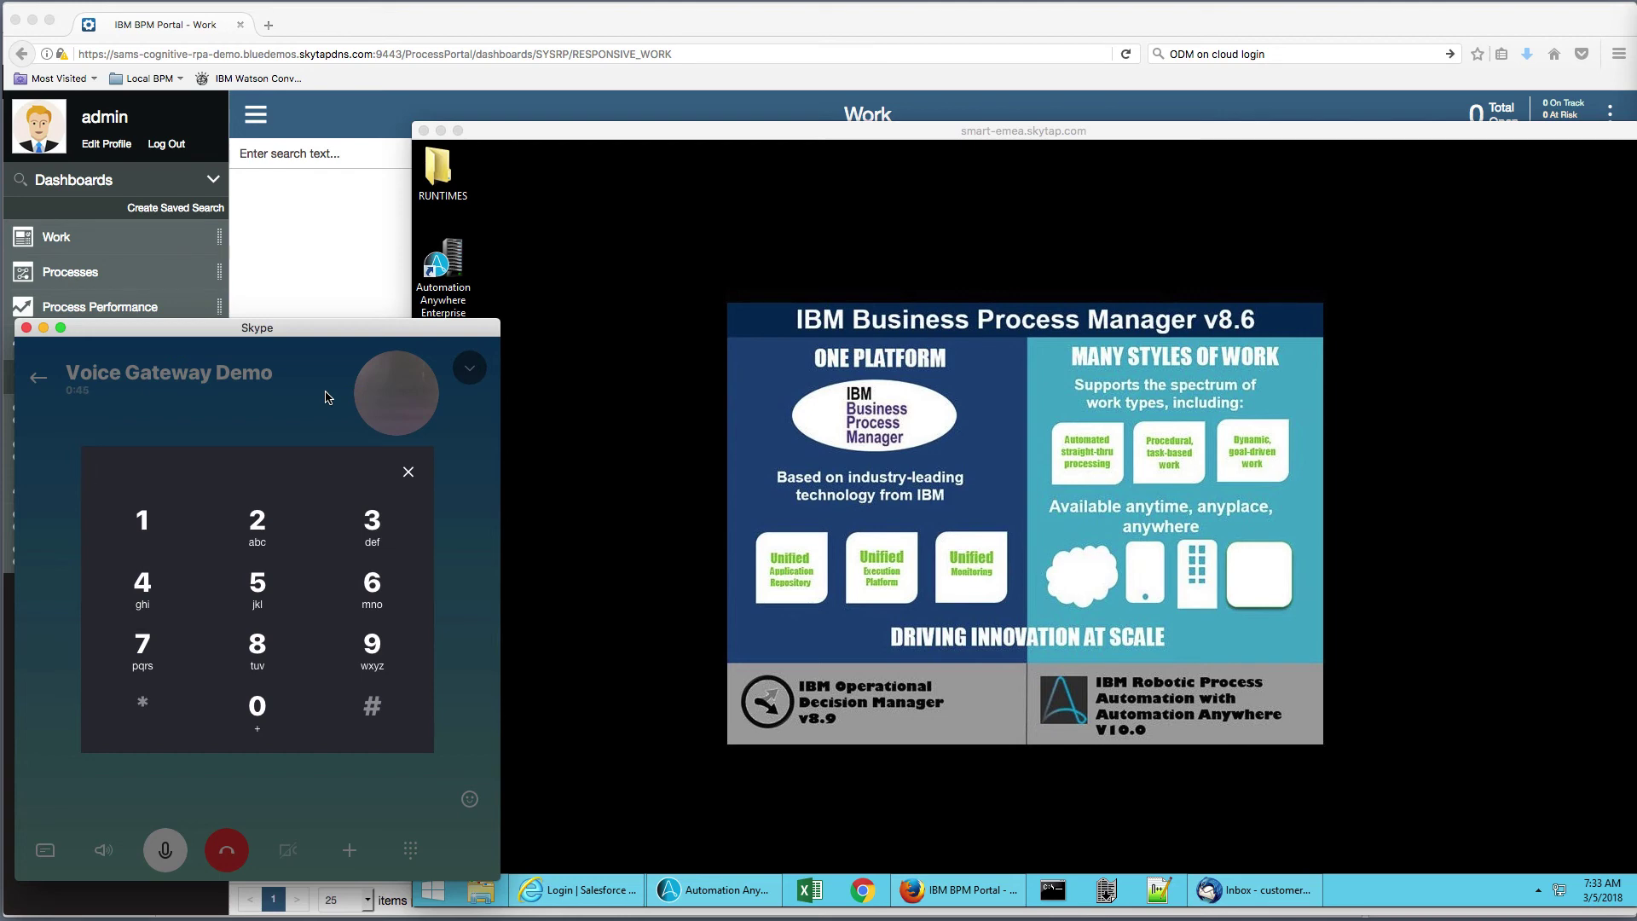
- Key the account number followed by # into the Voice Gateway Demo call's dial pad
left_click_drag(309, 335, 330, 393)
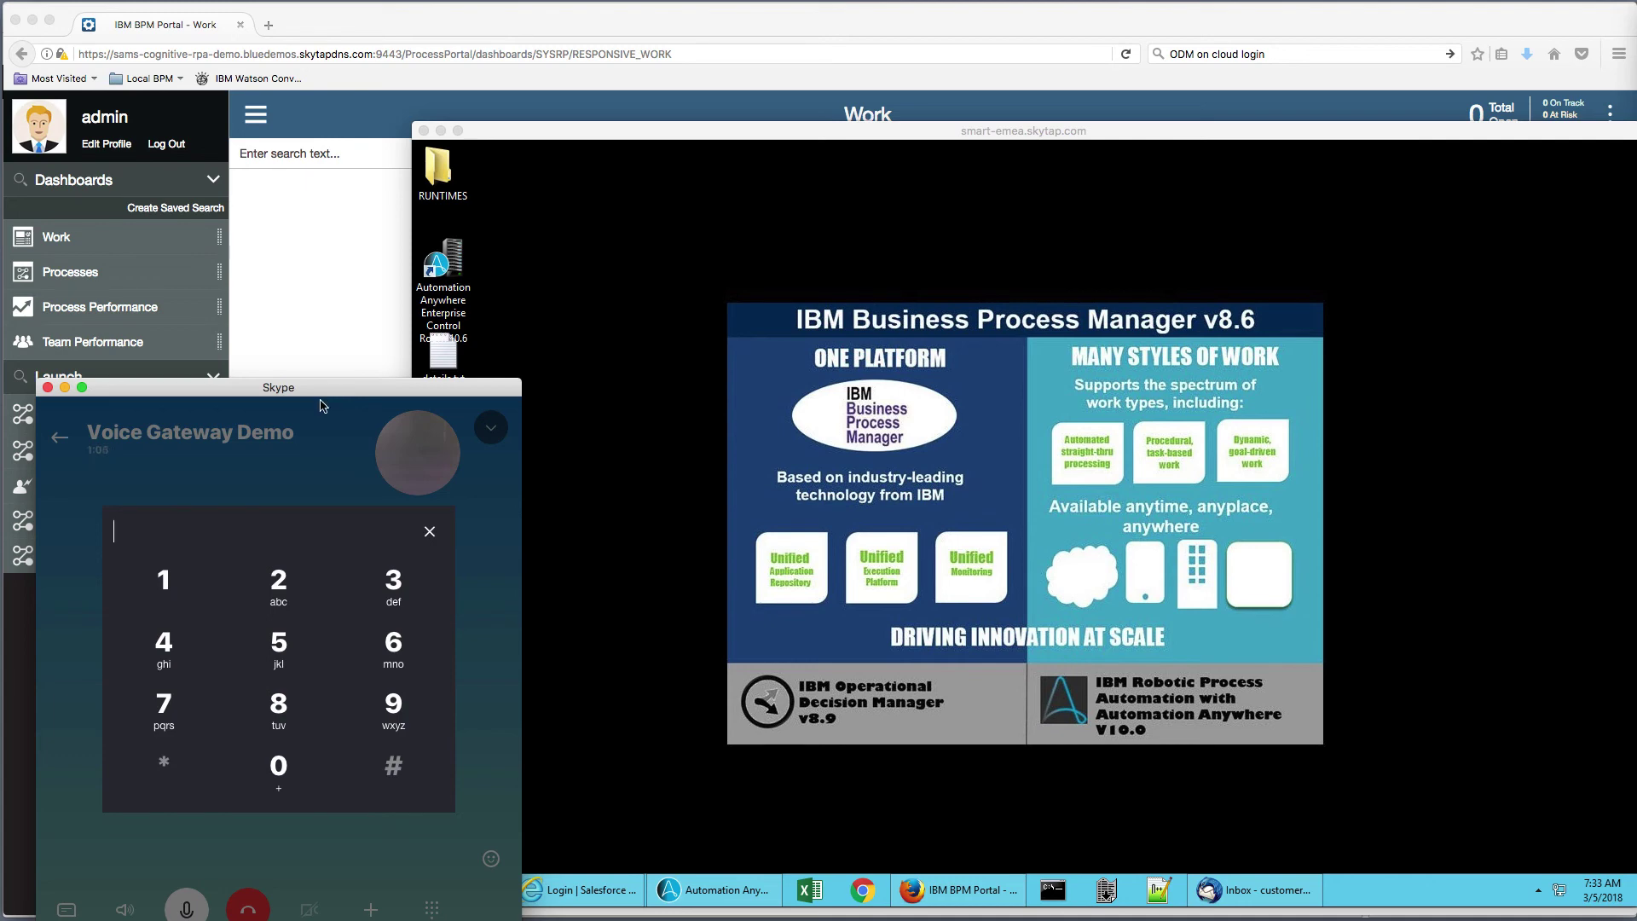
left_click(163, 579)
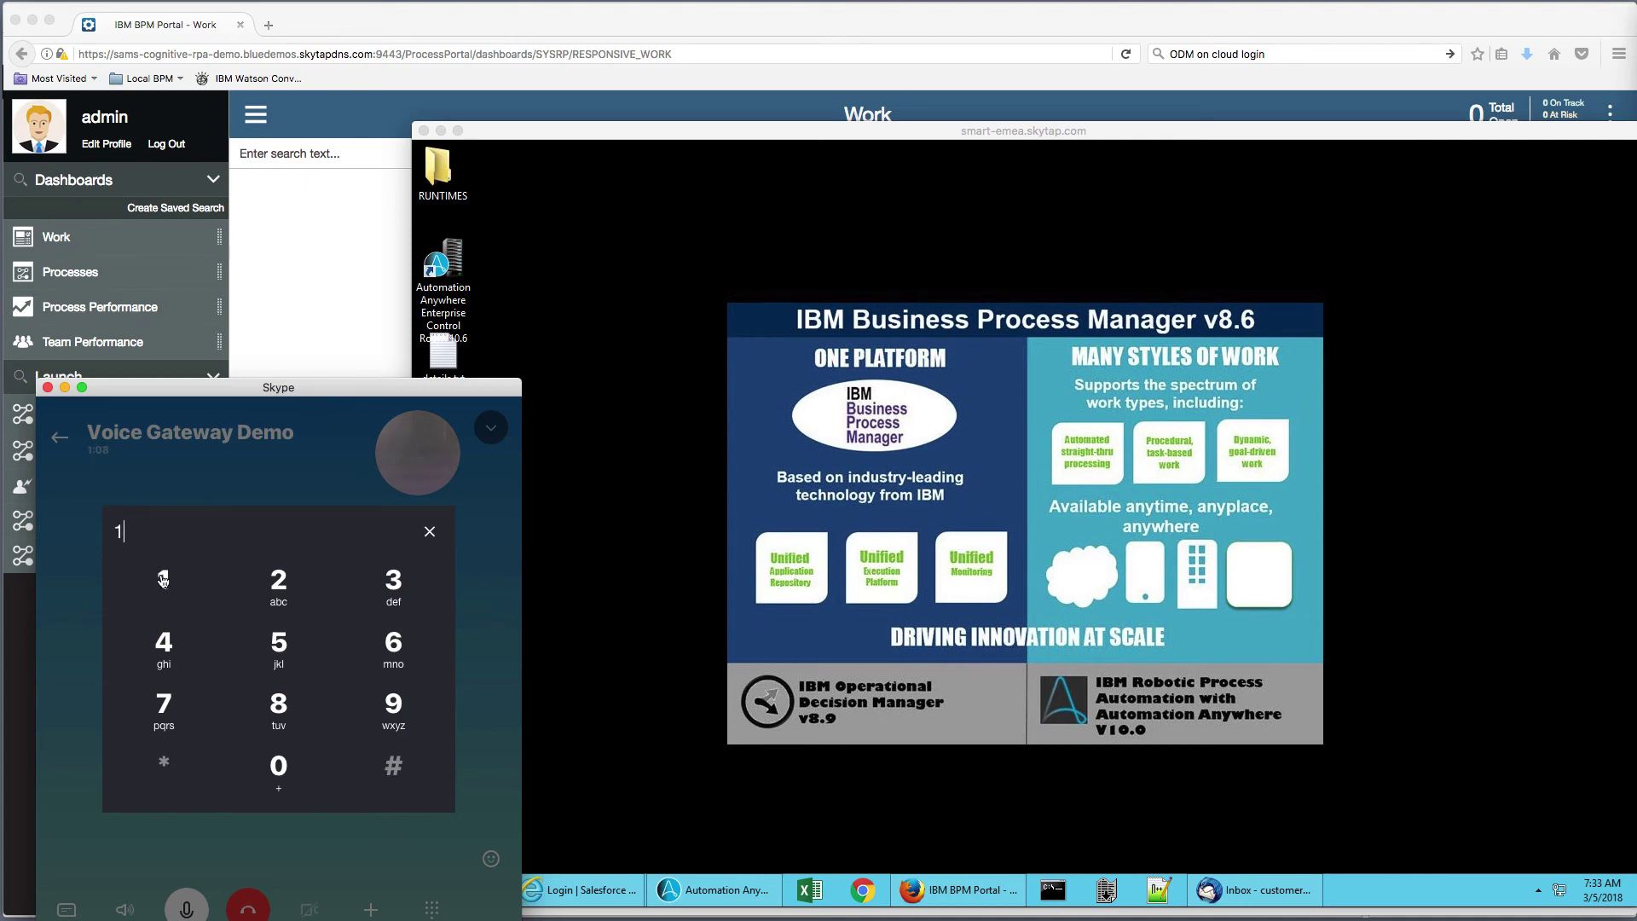
left_click(276, 582)
left_click(381, 582)
left_click(166, 648)
left_click(275, 644)
left_click(389, 768)
left_click_drag(279, 394, 285, 354)
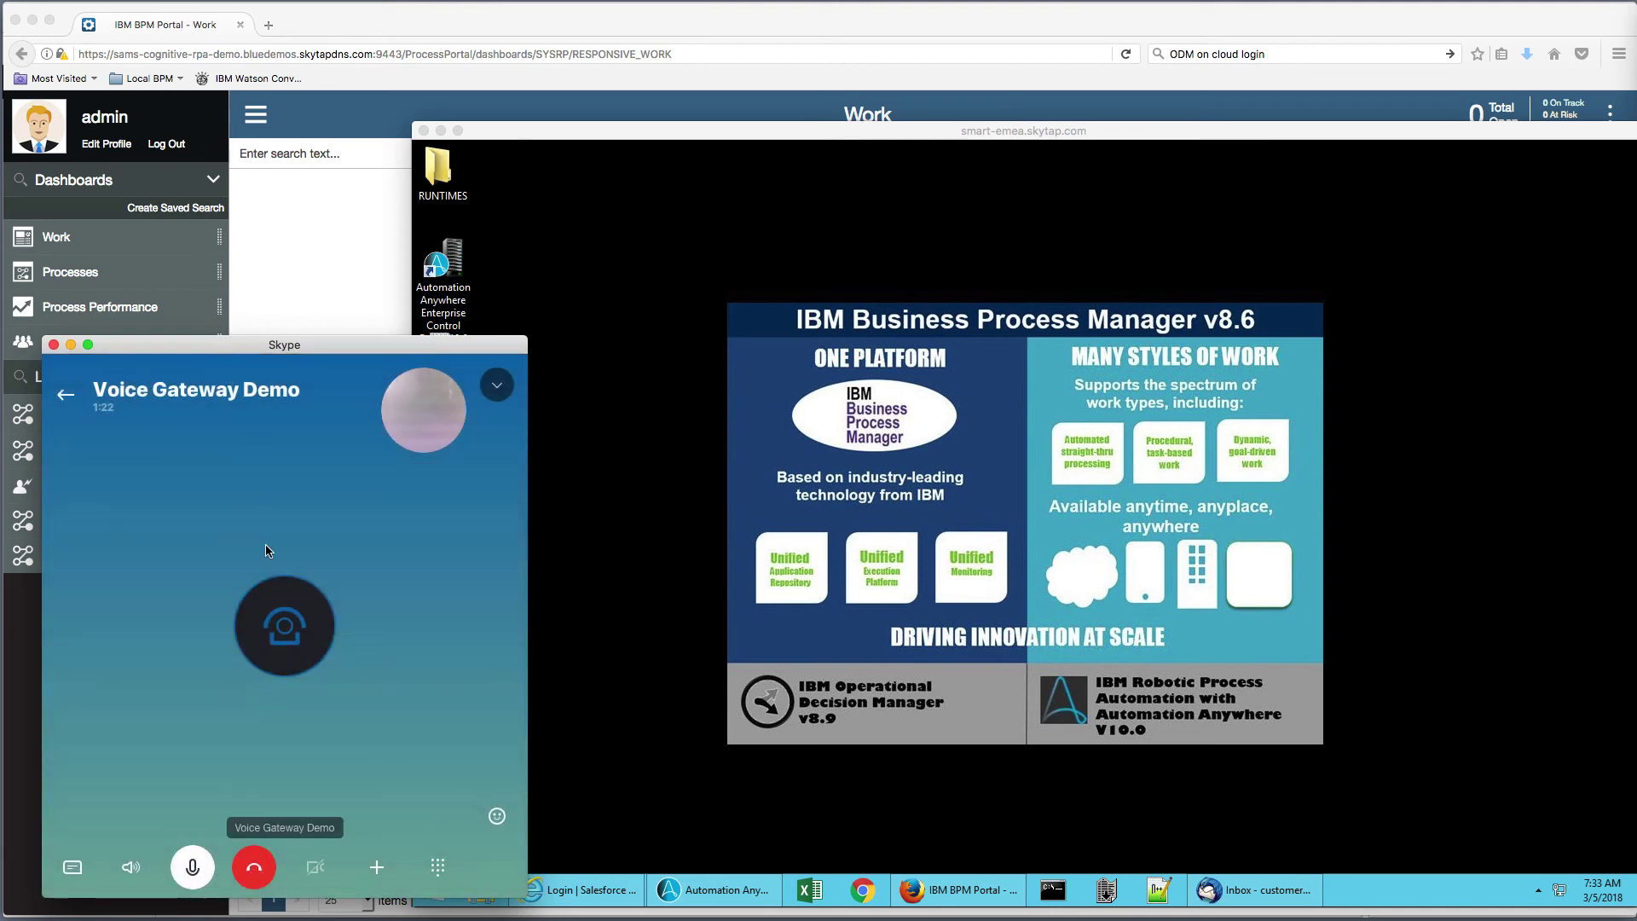
- Hang up the Voice Gateway Demo call and shift the remote desktop to reveal the Human Customer Care Step task
left_click(253, 867)
left_click(71, 344)
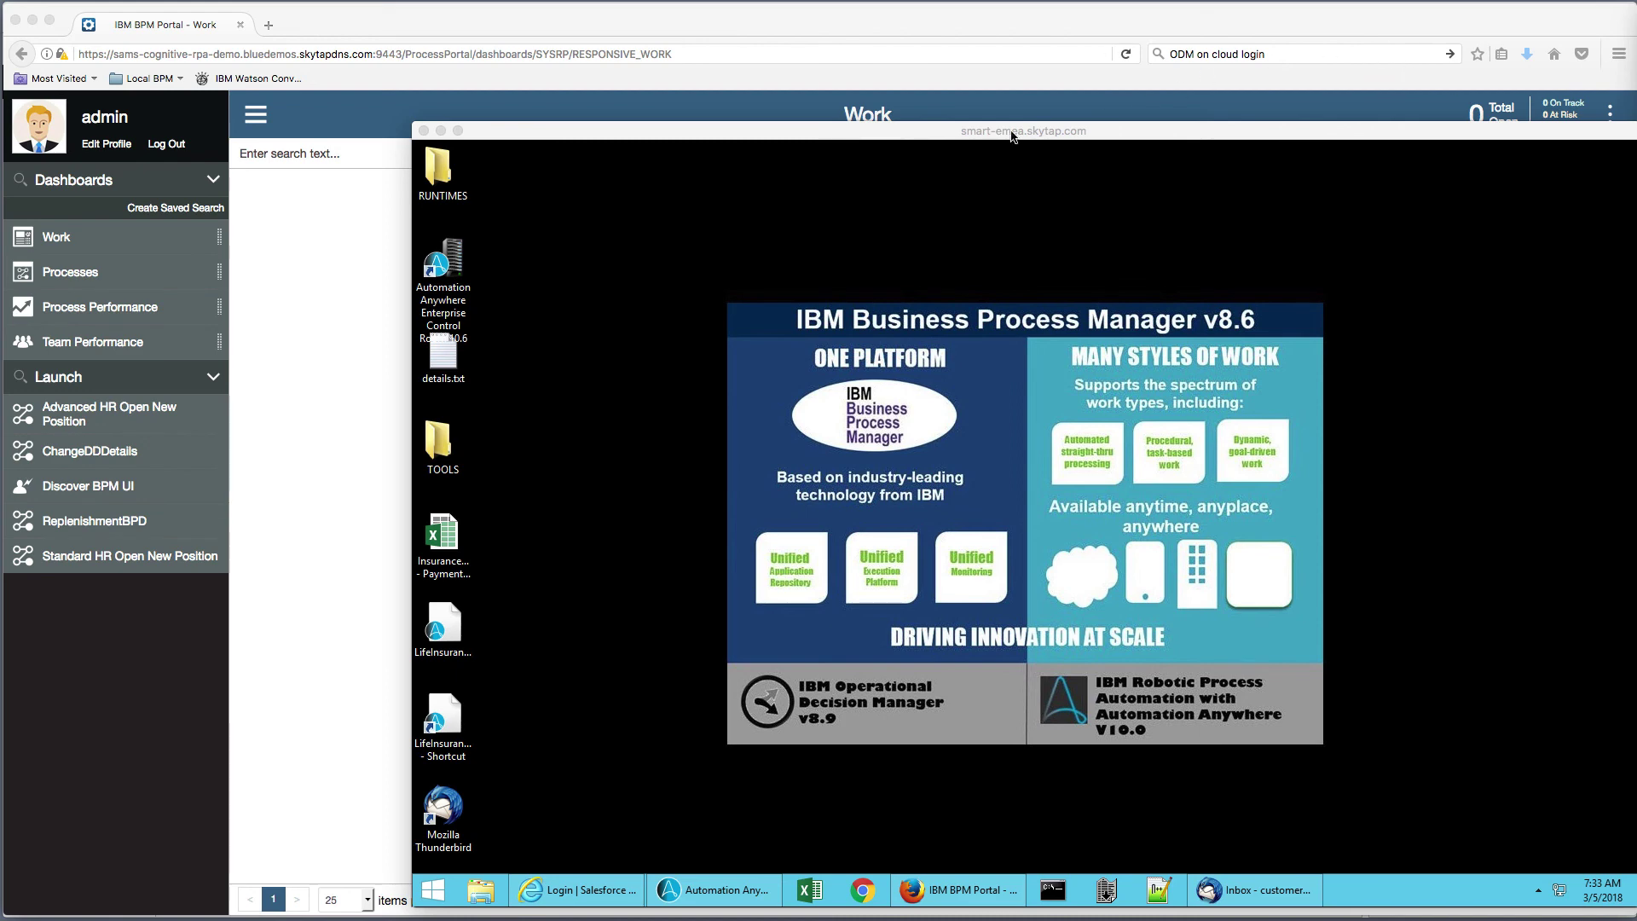
left_click_drag(1012, 135, 1100, 143)
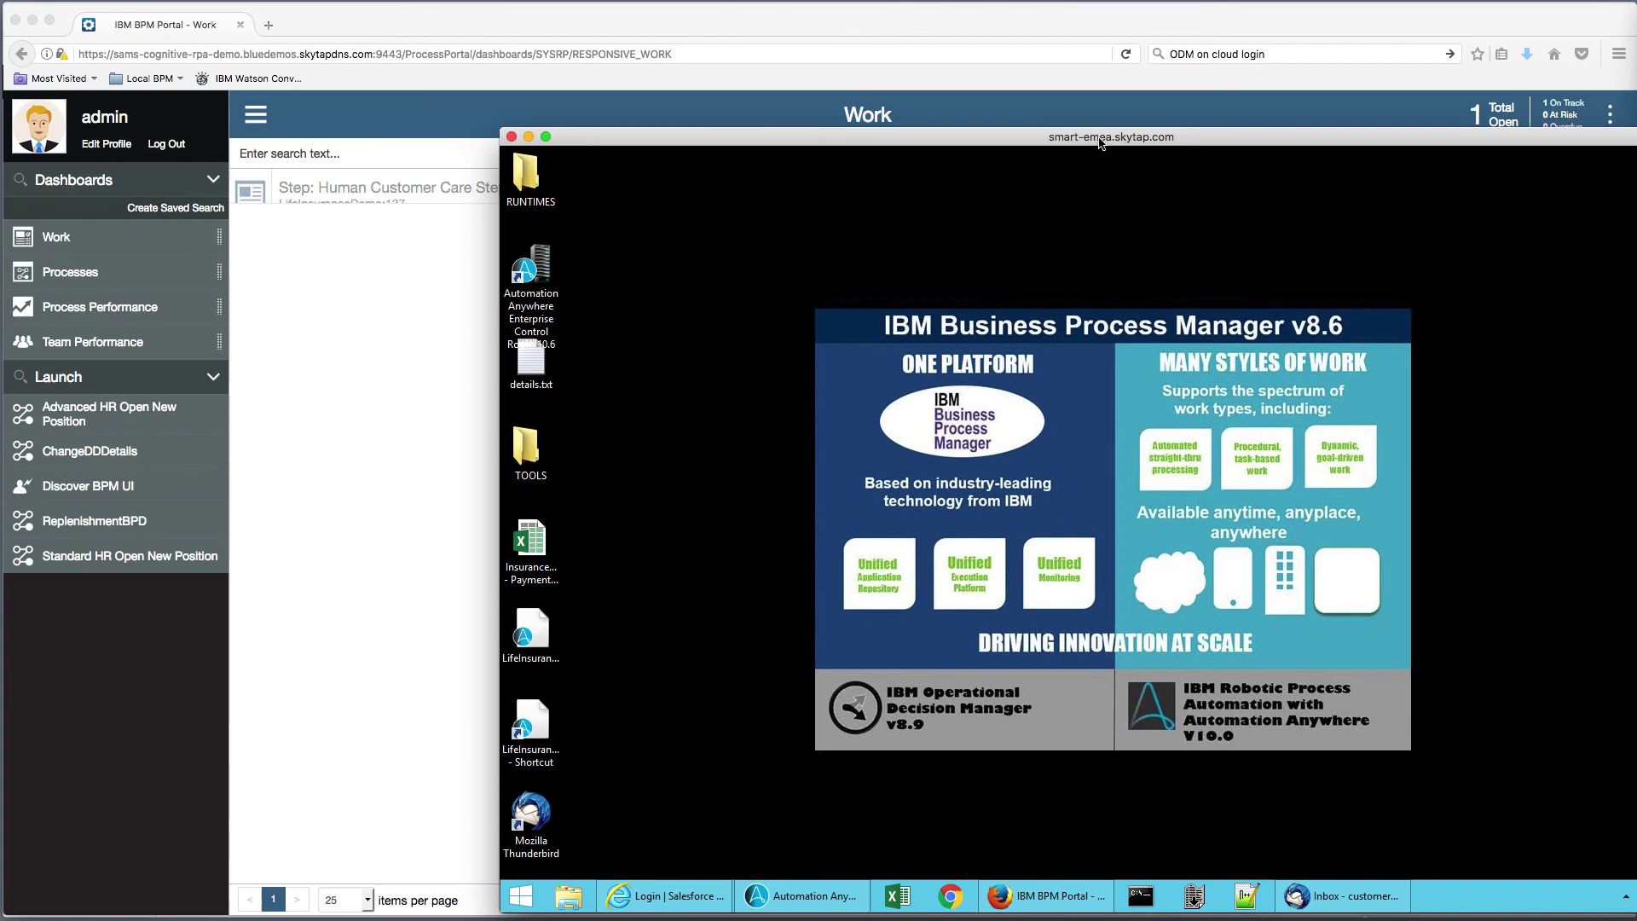
left_click_drag(1100, 143, 906, 121)
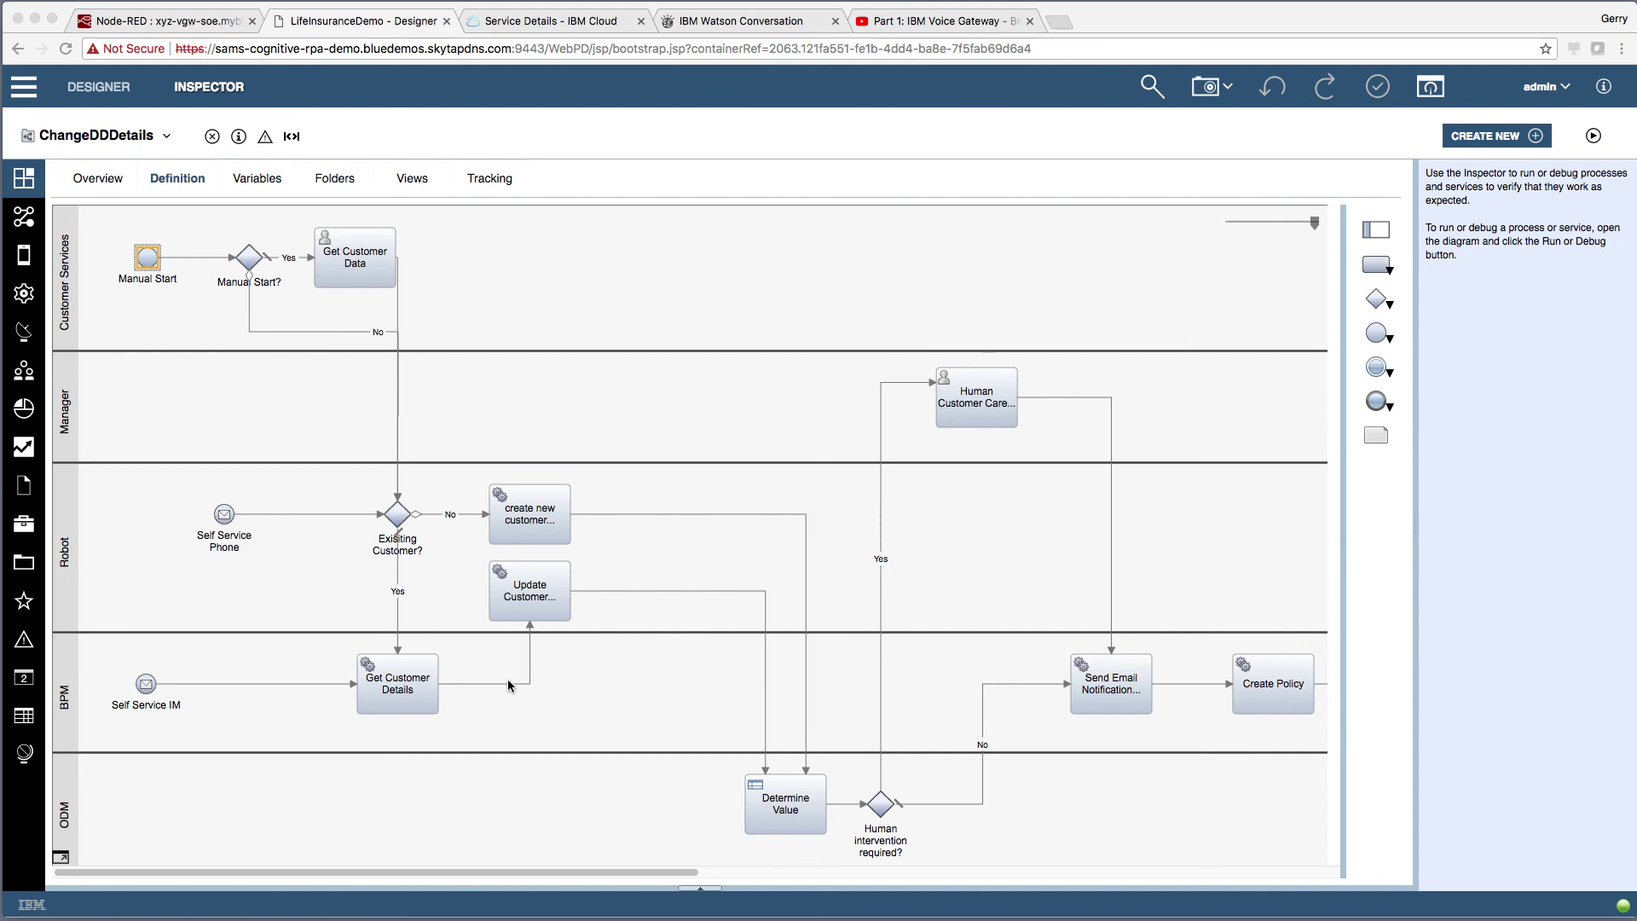
left_click(522, 596)
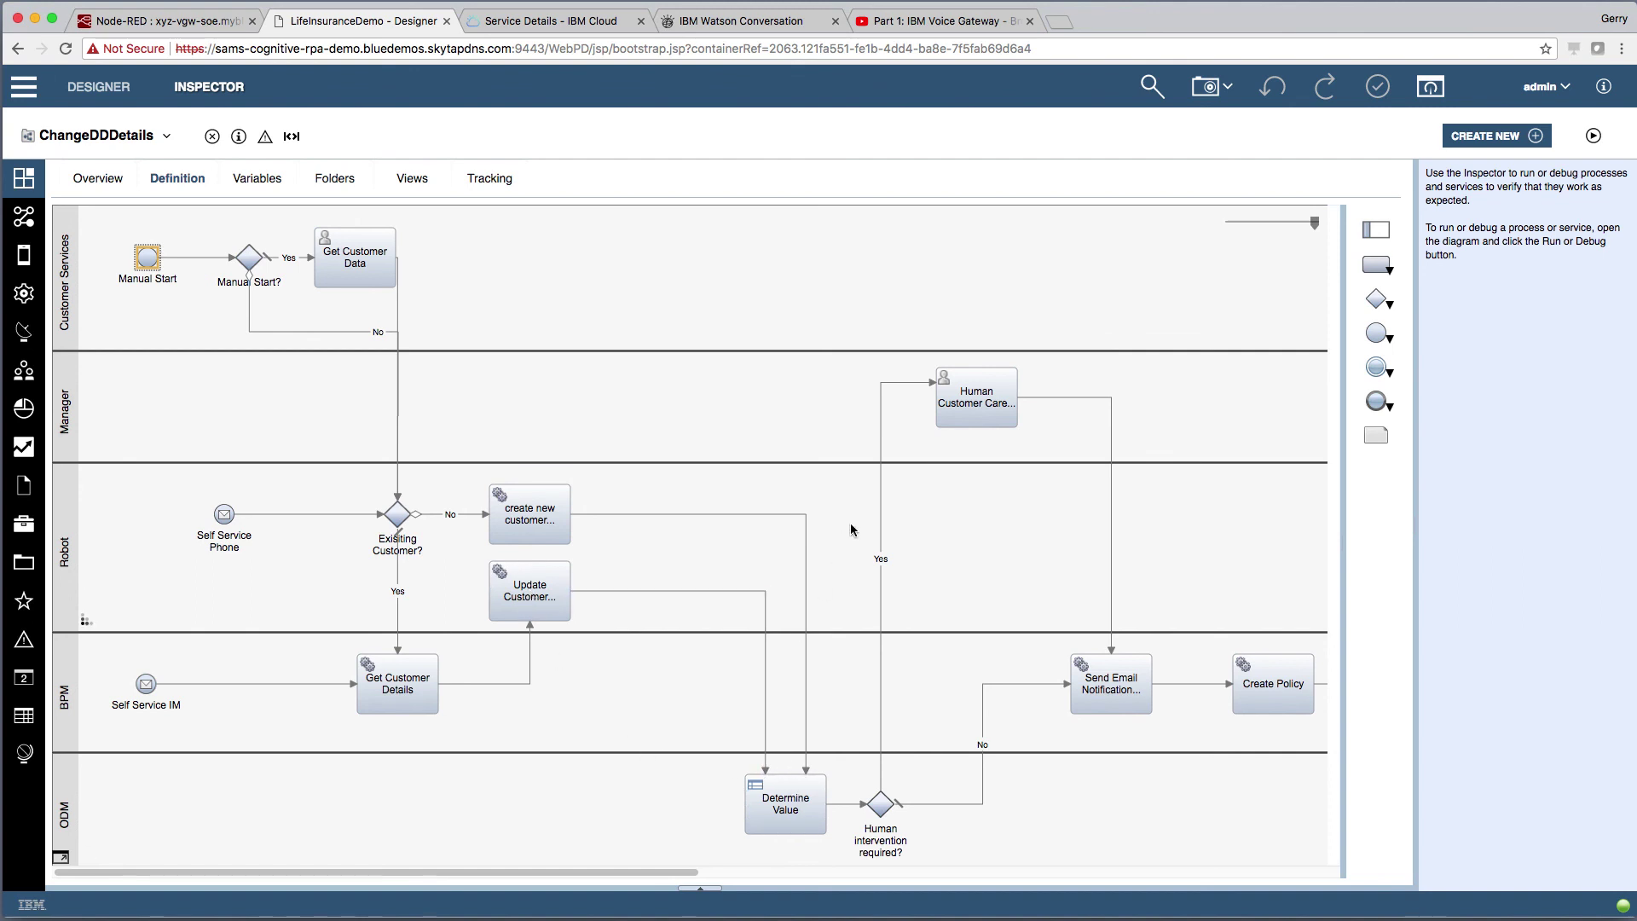
left_click(952, 388)
left_click(1034, 369)
left_click(519, 596)
left_click(1185, 668)
mouse_move(655, 871)
left_mouse_down()
mouse_move(921, 882)
mouse_move(597, 876)
mouse_move(657, 860)
left_mouse_up()
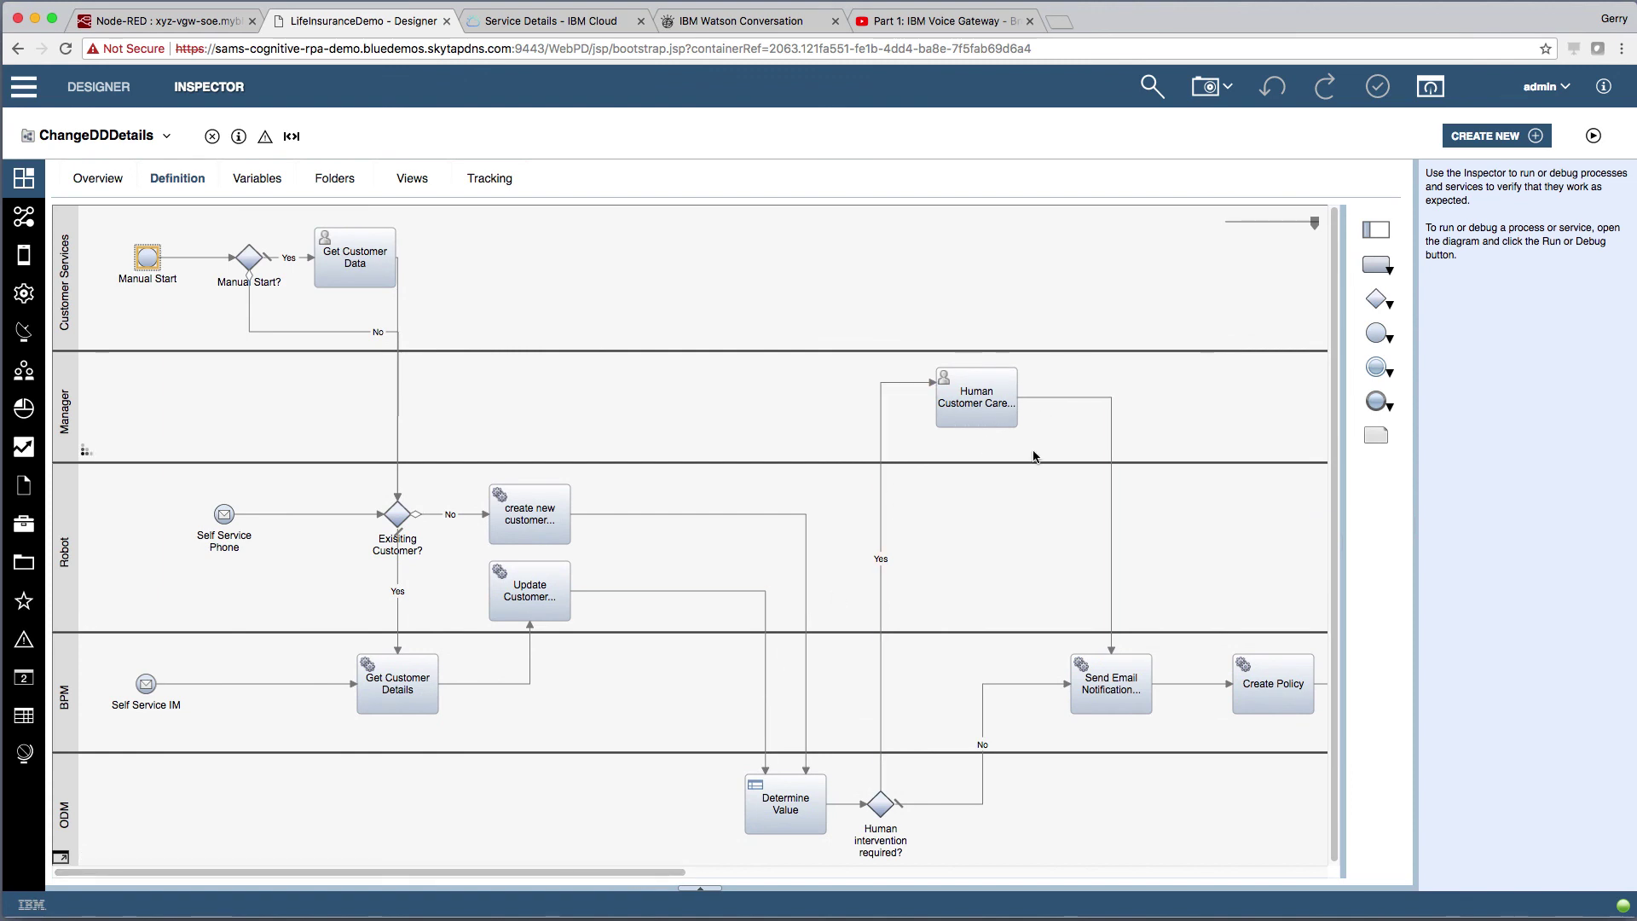